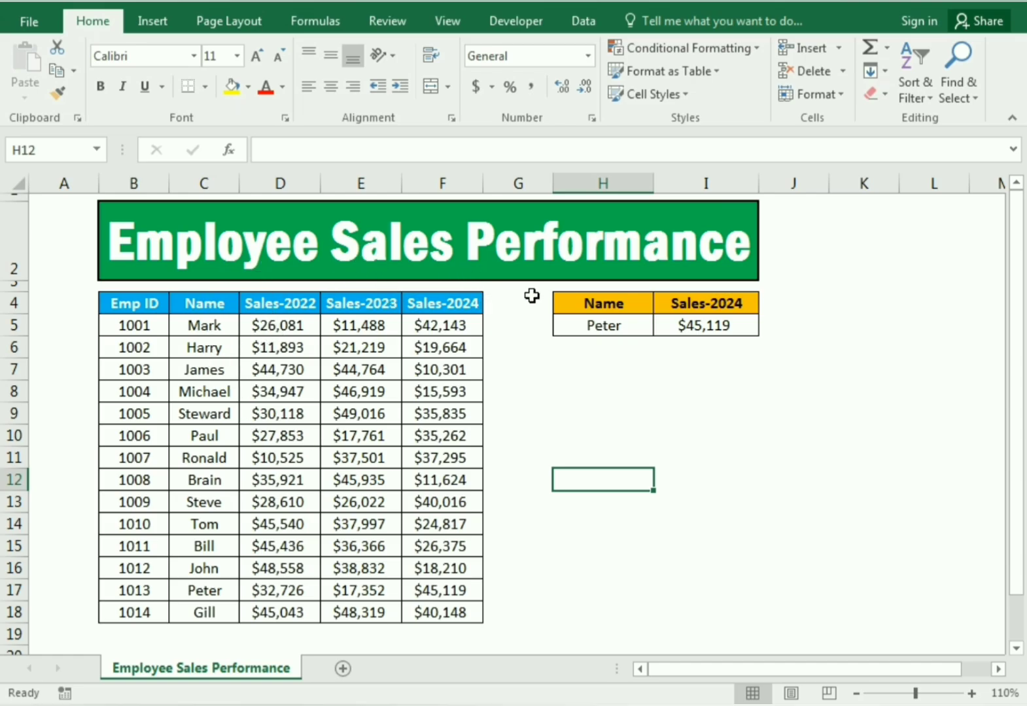
Enter employee 1001's name in H5 and check I5's lookup against the Sales-2024 value in F5.
{"action": "left_click", "coordinate": [615, 324]}
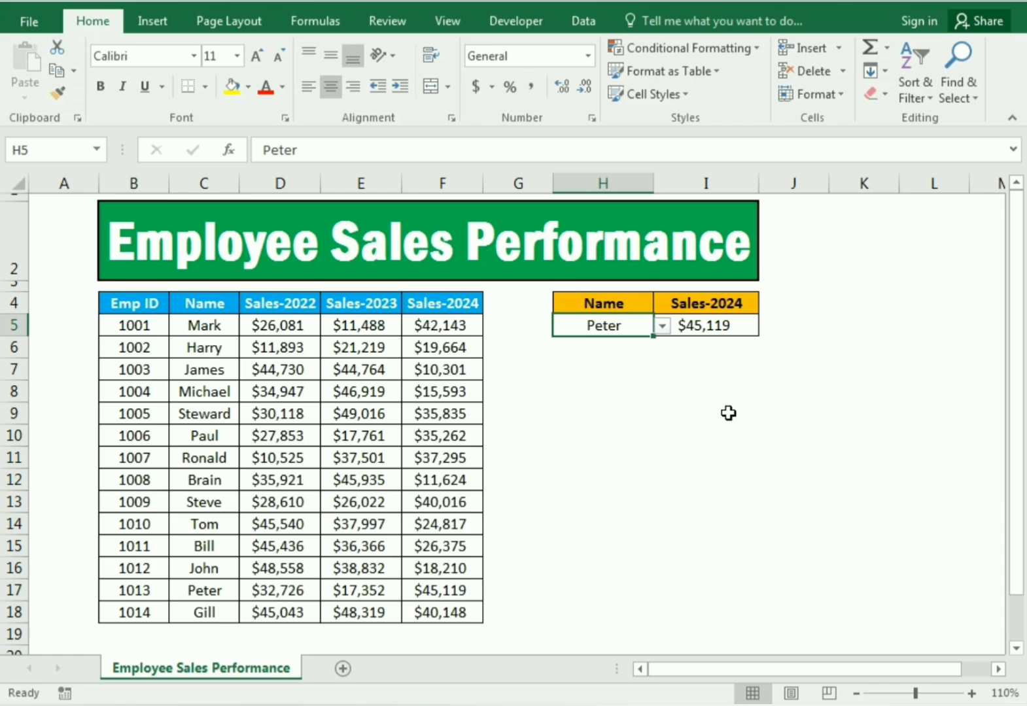
{"action": "type", "text": "Mark"}
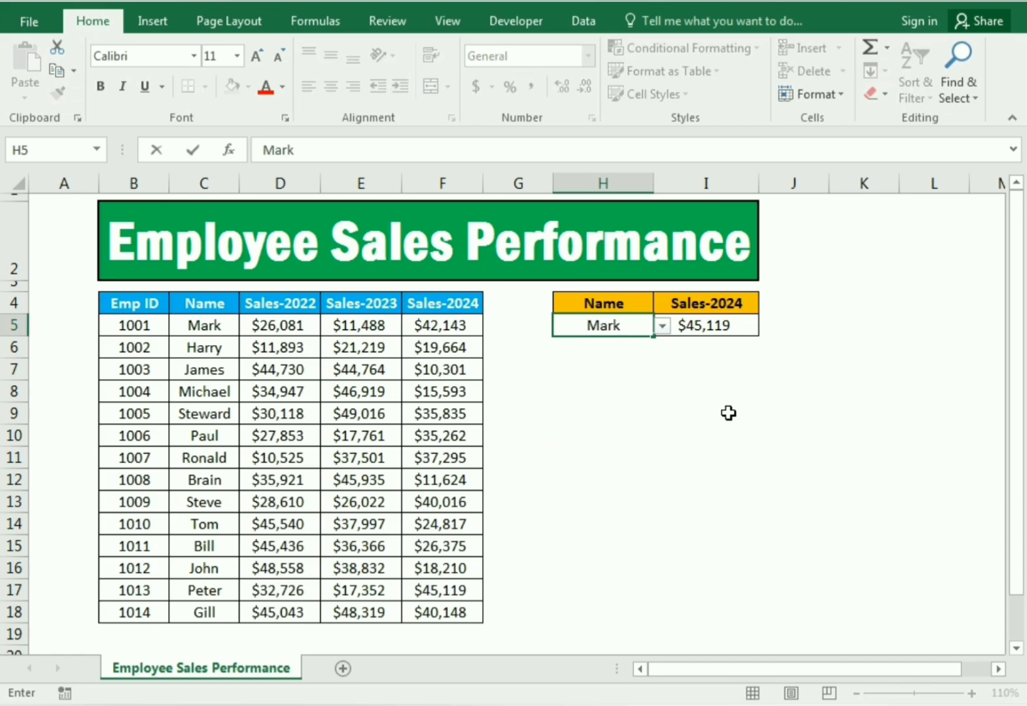
{"action": "key", "text": "Return"}
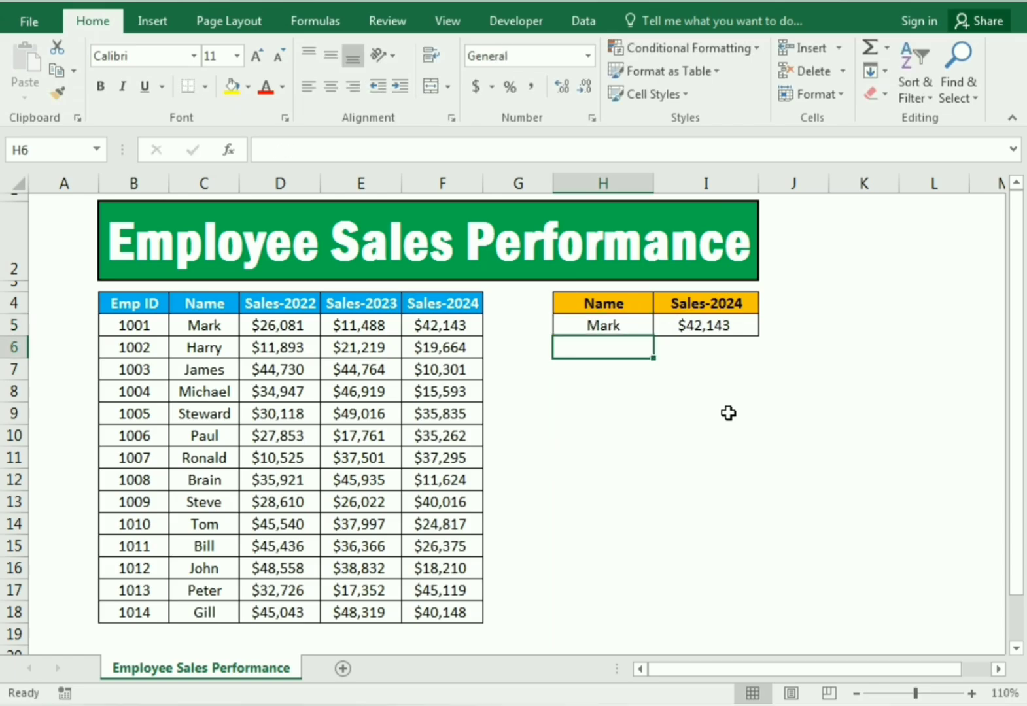
{"action": "left_click", "coordinate": [716, 332]}
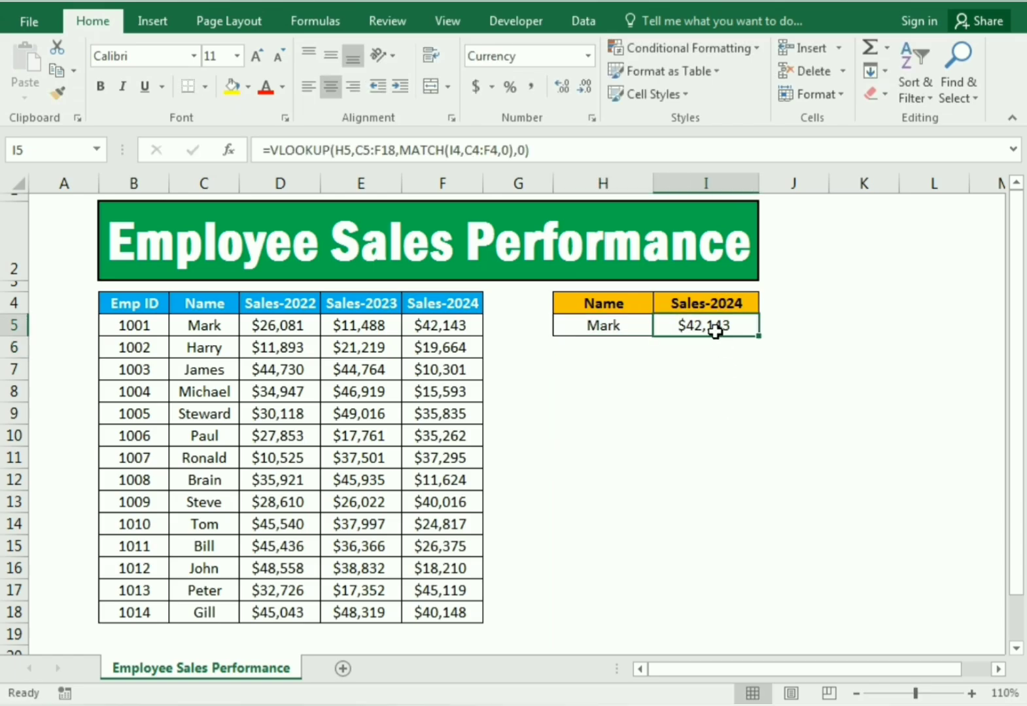
{"action": "left_click", "coordinate": [456, 327]}
Switch the I4 year to Sales-2022 so I5 returns $26,081, matching D5.
{"action": "left_click", "coordinate": [719, 307]}
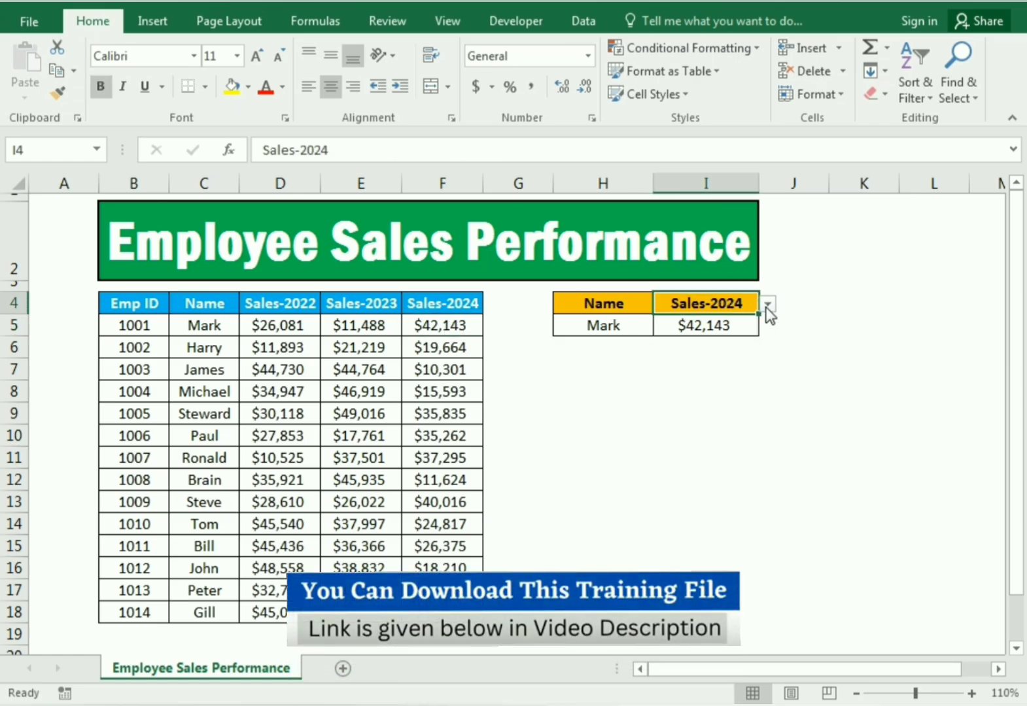
{"action": "left_click", "coordinate": [768, 304]}
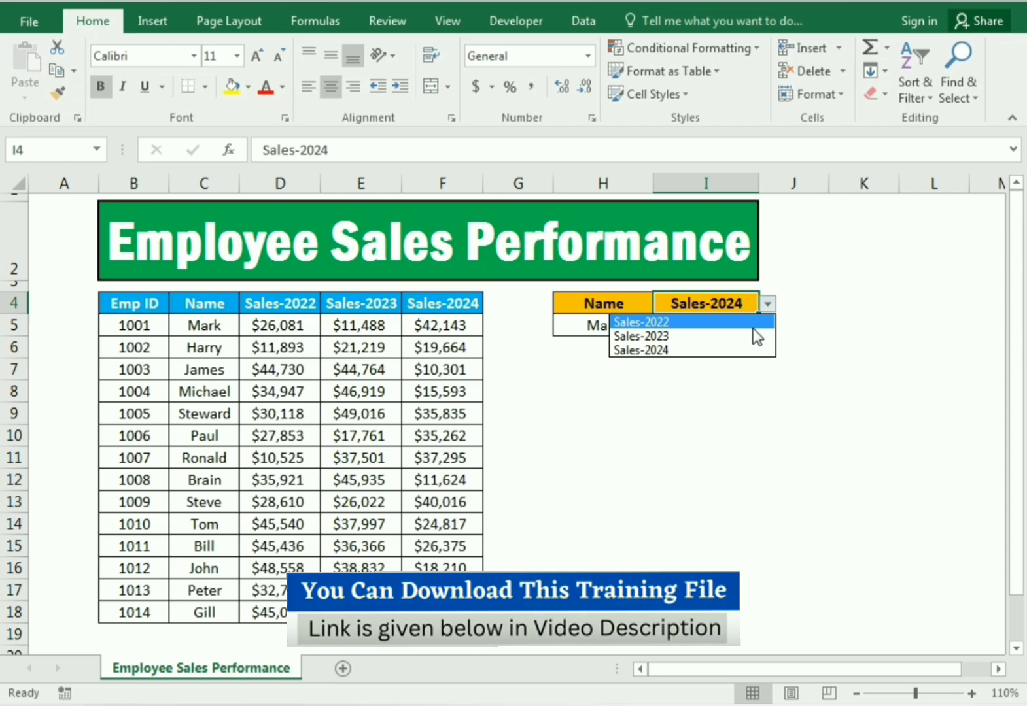
{"action": "left_click", "coordinate": [753, 328]}
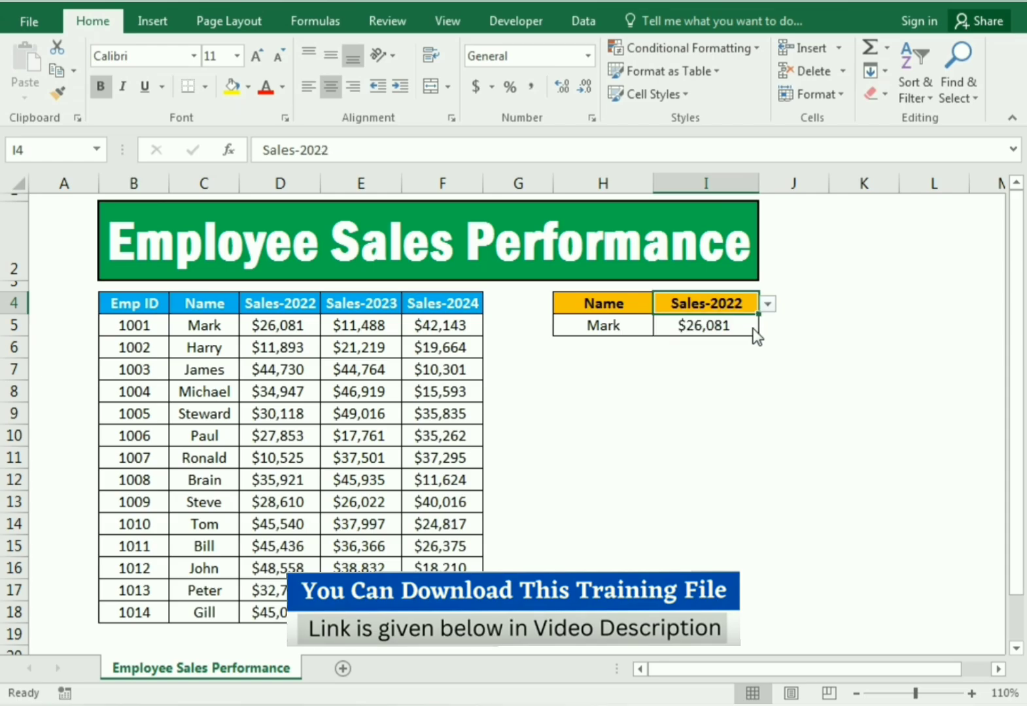
{"action": "left_click", "coordinate": [282, 327]}
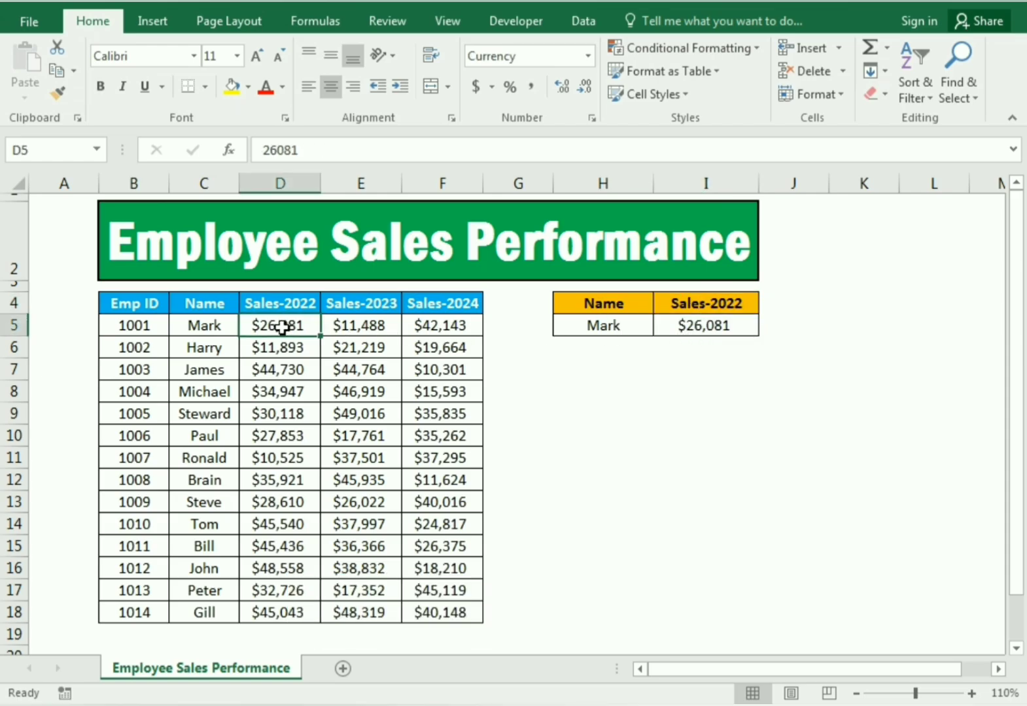
{"action": "left_click", "coordinate": [682, 323]}
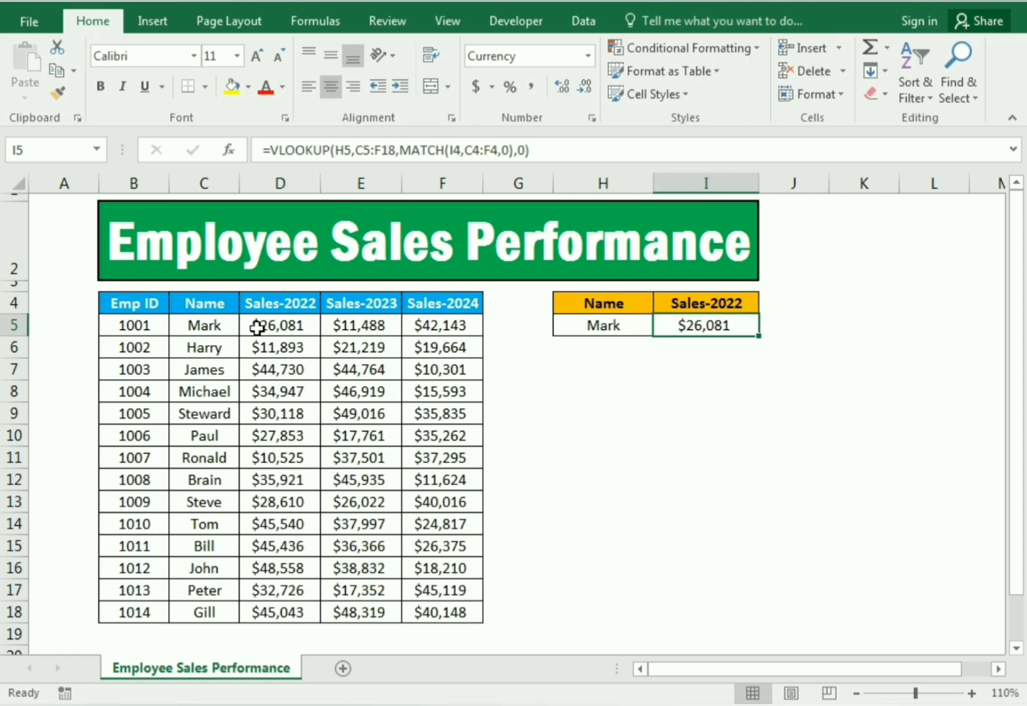
{"action": "left_click", "coordinate": [640, 328]}
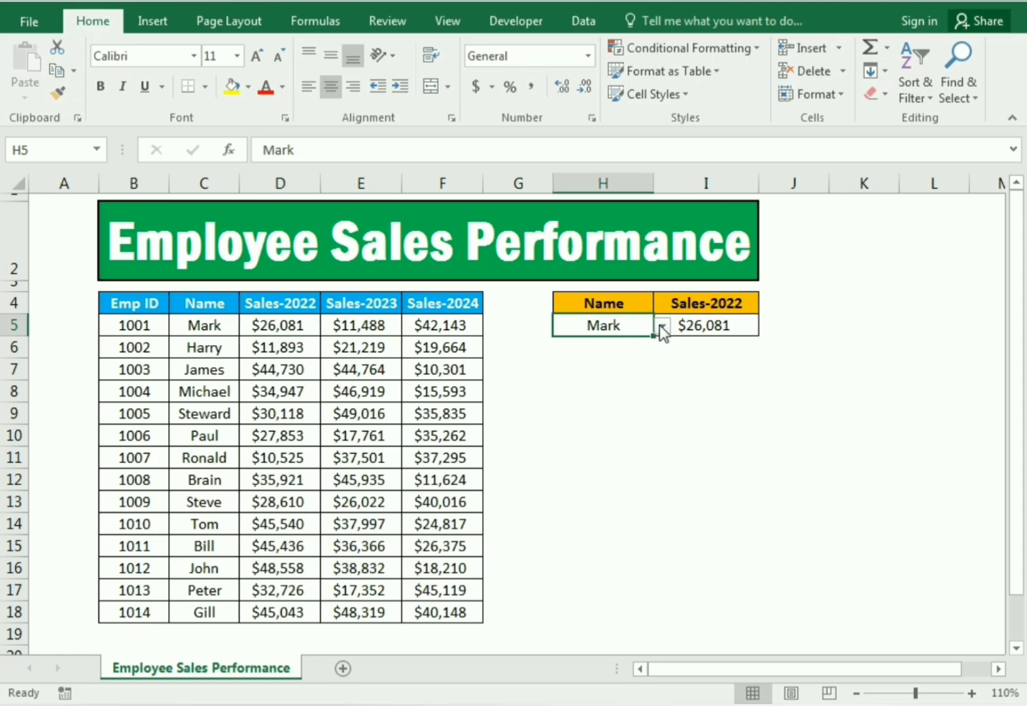
Enter employee 1008's name in H5 so the lookup returns $35,921.
{"action": "left_click", "coordinate": [663, 327]}
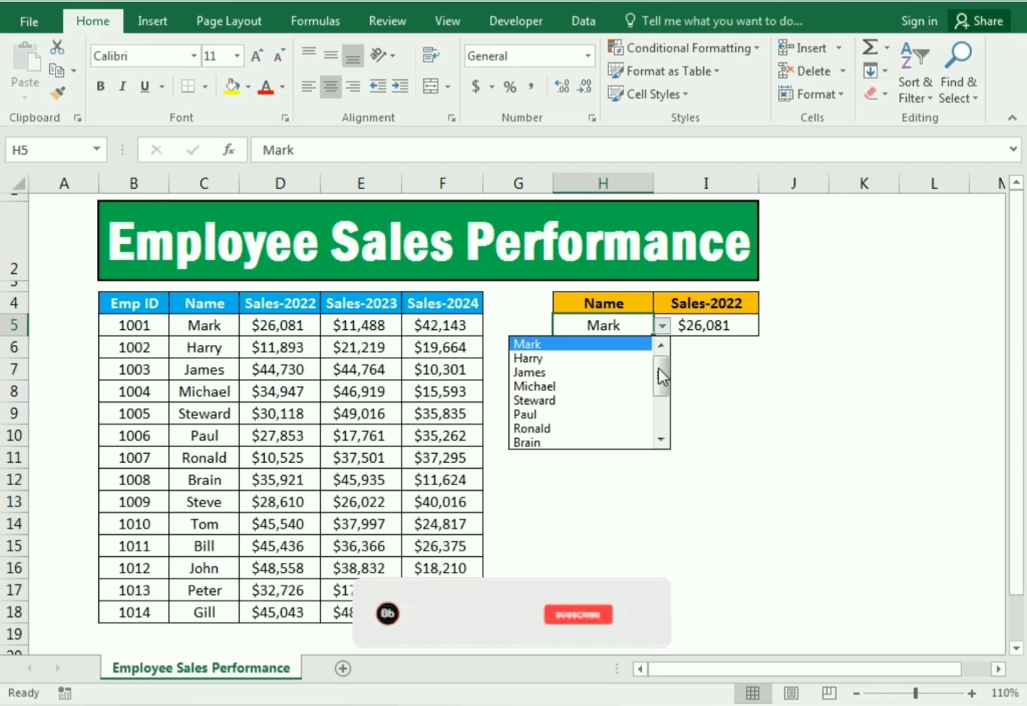
{"action": "left_click_drag", "start_coordinate": [663, 354], "coordinate": [659, 421]}
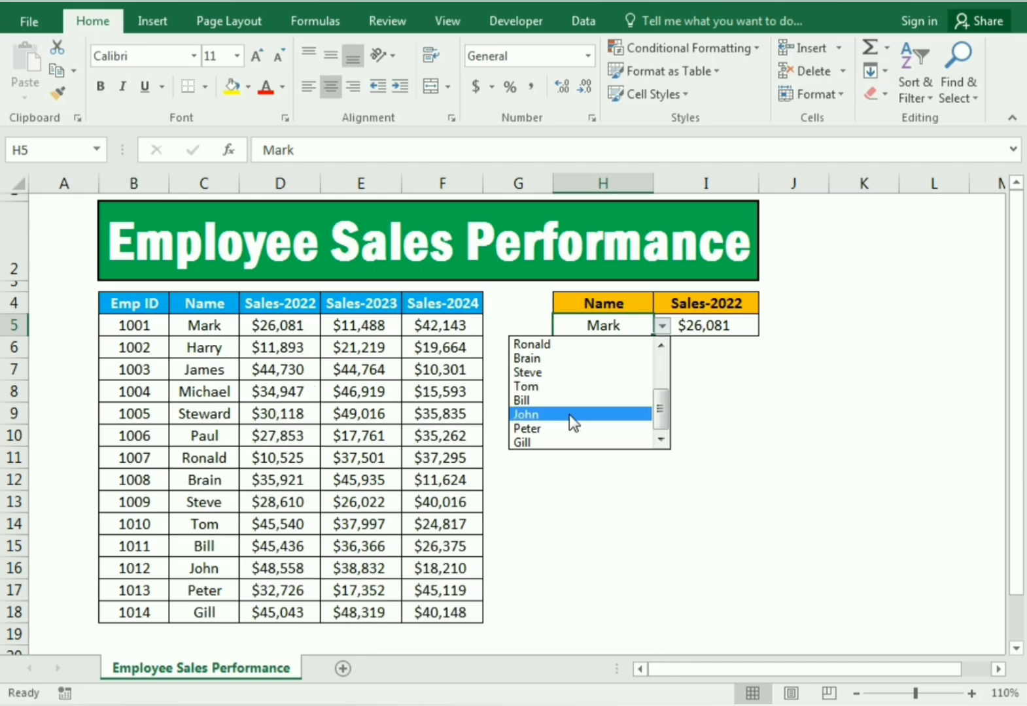
{"action": "left_click", "coordinate": [622, 516]}
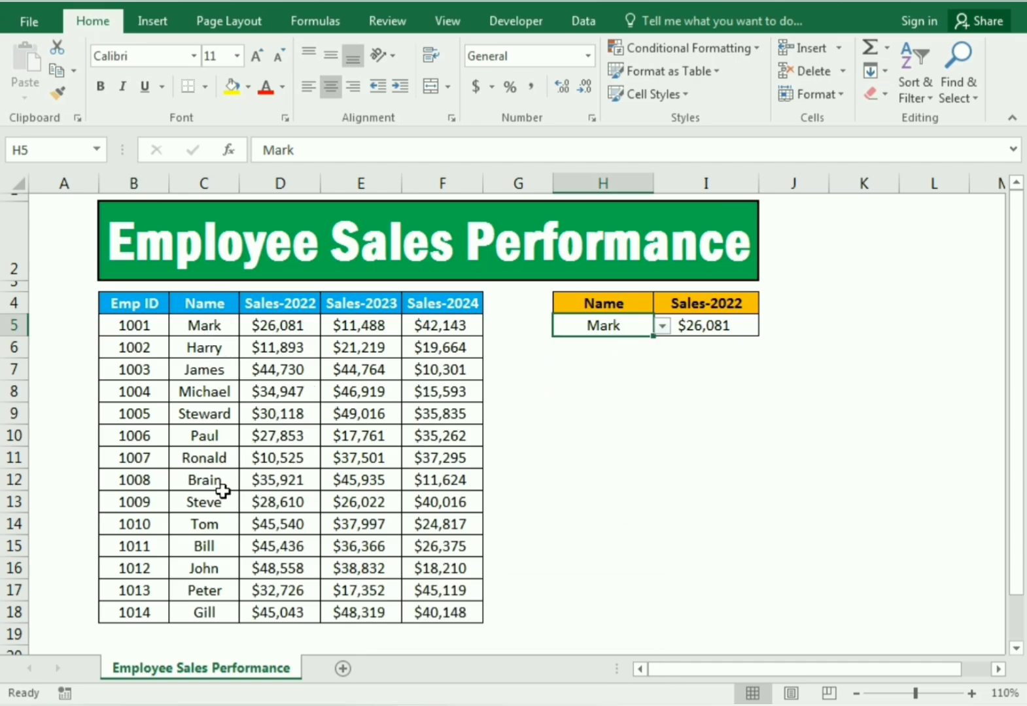
{"action": "type", "text": "Brain"}
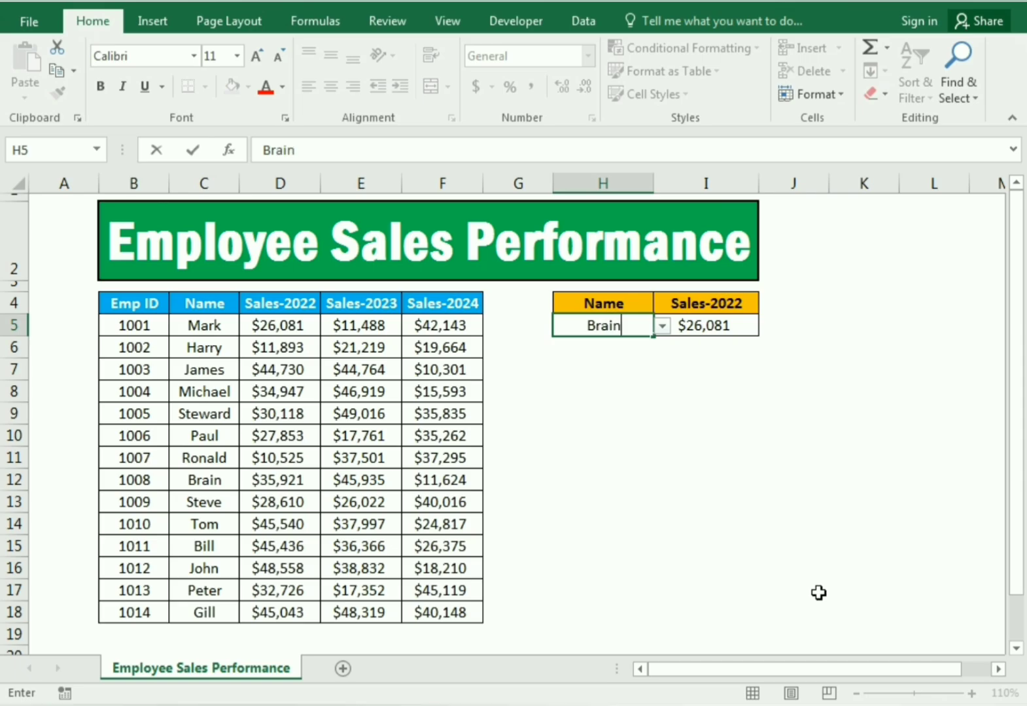
{"action": "key", "text": "Return"}
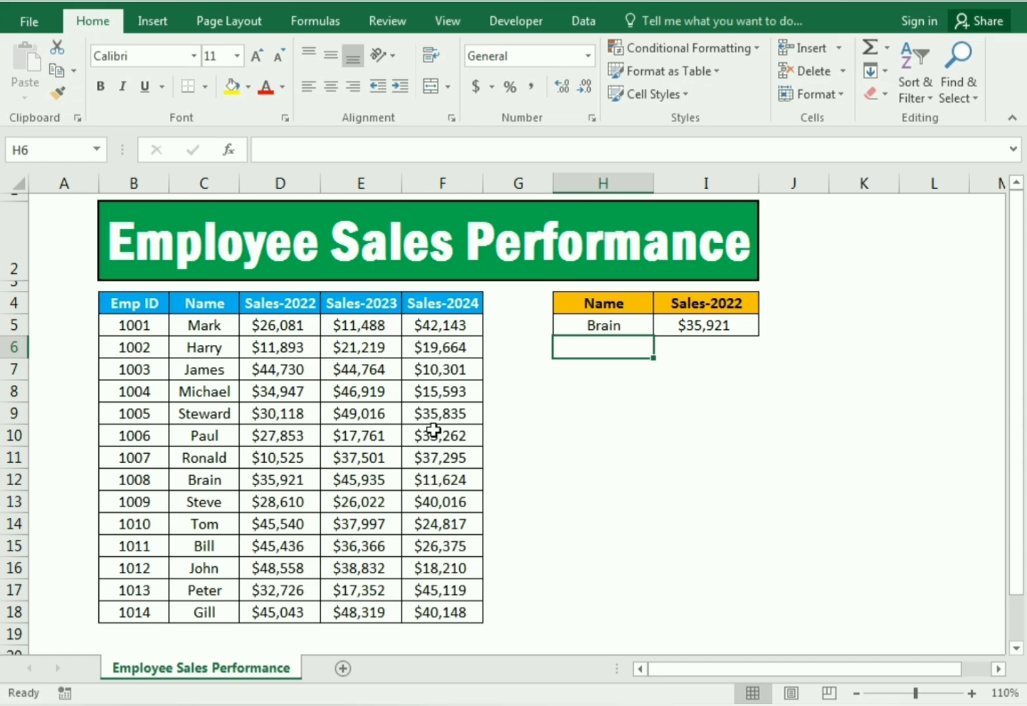
Try an unlisted name in H5 and cancel the validation error it raises.
{"action": "left_click", "coordinate": [630, 321]}
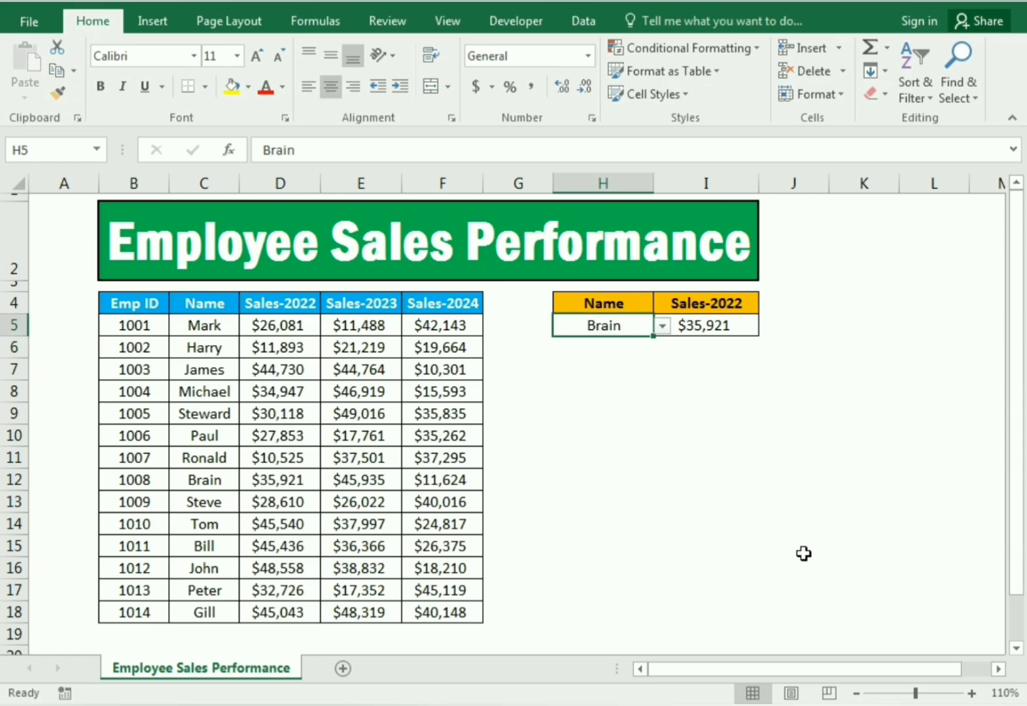
{"action": "type", "text": "Kavin"}
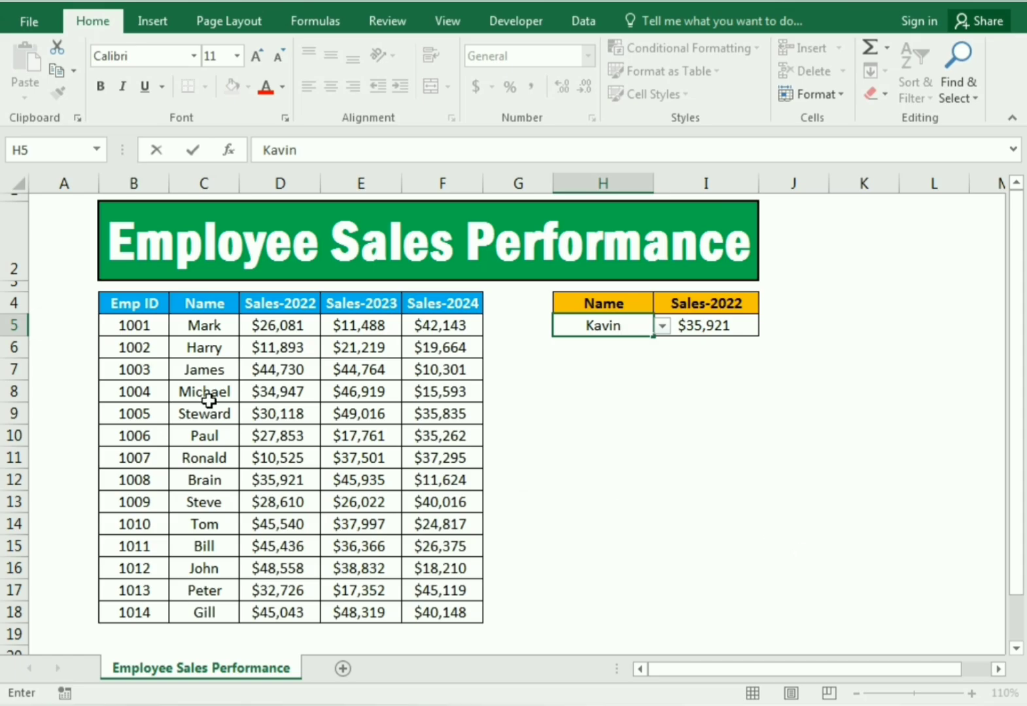
{"action": "key", "text": "Return"}
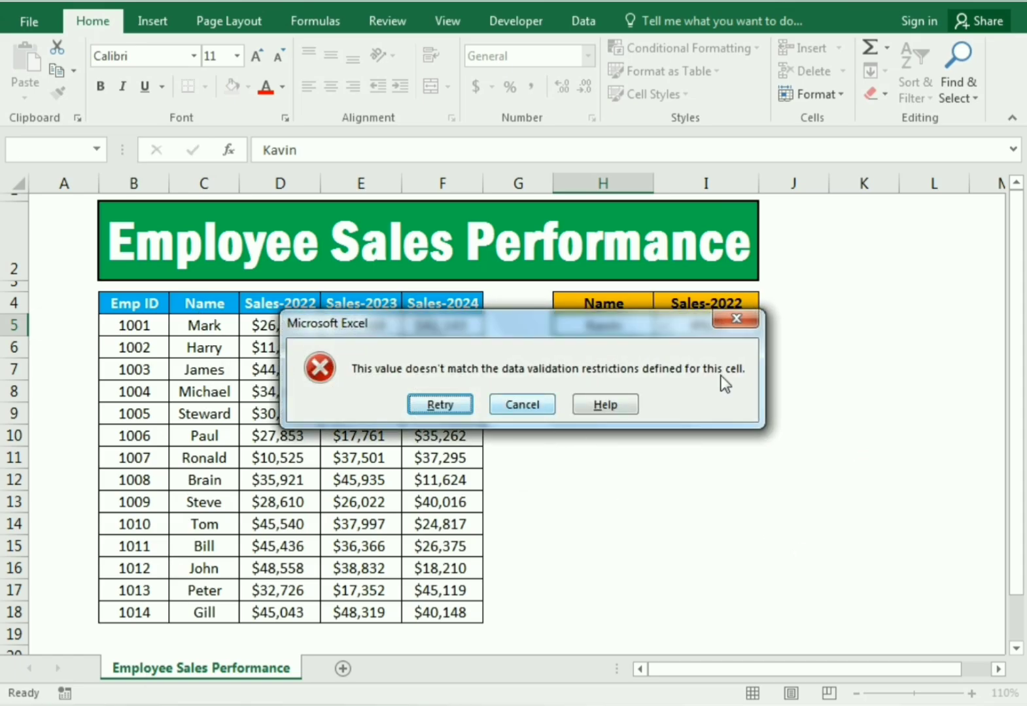
{"action": "left_click", "coordinate": [746, 321]}
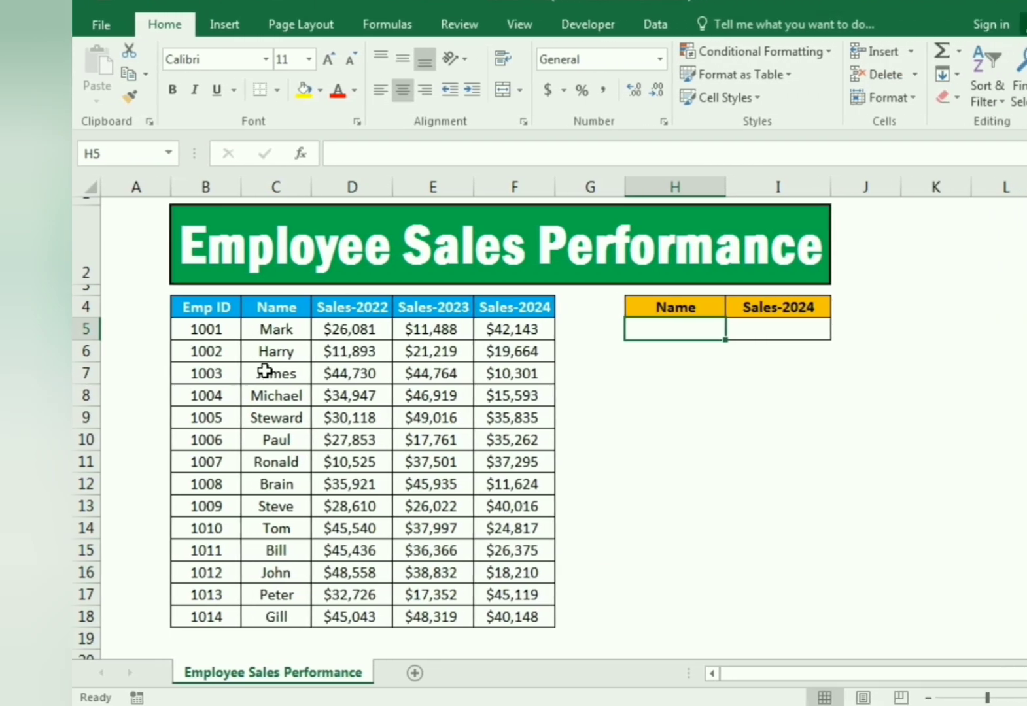
Highlight the table's Emp ID, Name and three yearly sales columns.
{"action": "left_click_drag", "start_coordinate": [145, 308], "coordinate": [122, 592]}
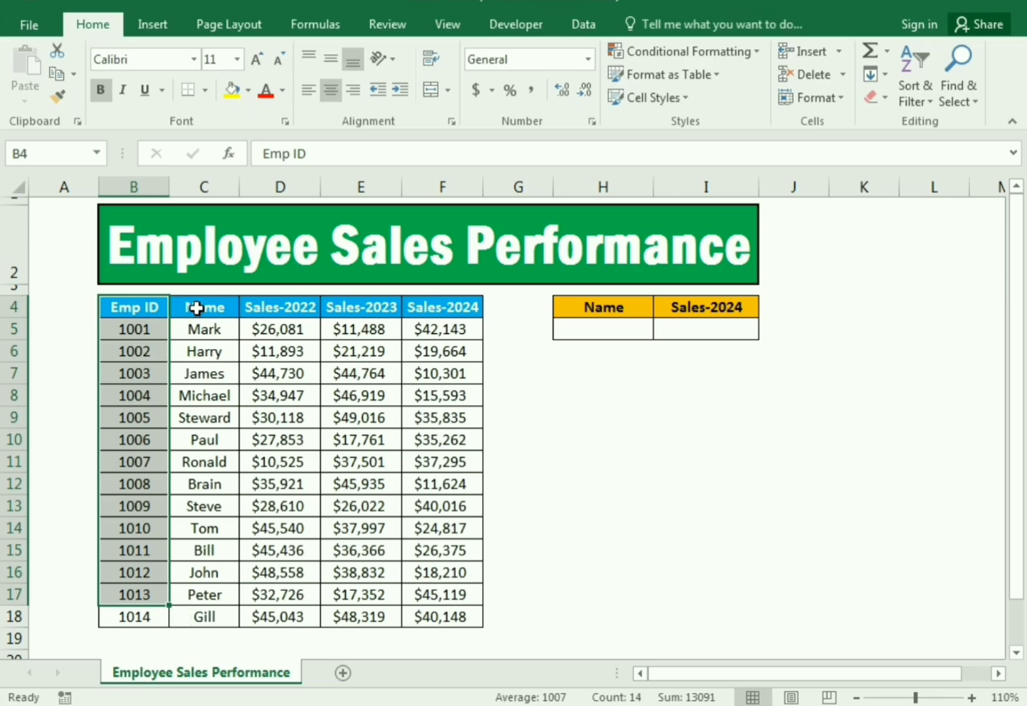
{"action": "left_click_drag", "start_coordinate": [197, 305], "coordinate": [207, 615]}
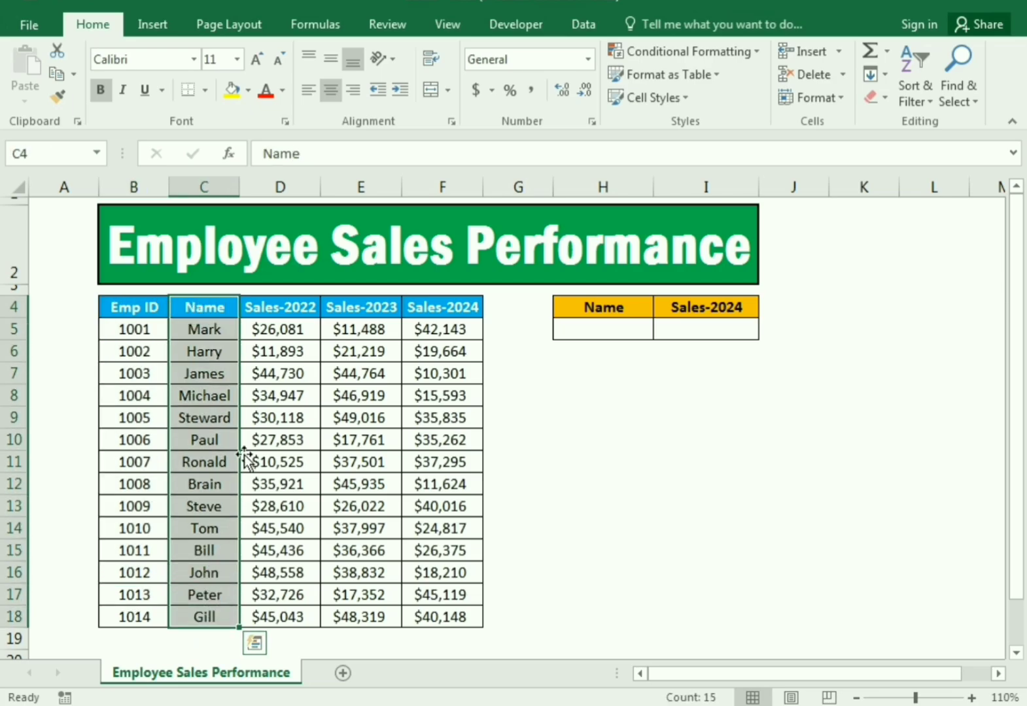
{"action": "left_click", "coordinate": [280, 313]}
{"action": "left_click_drag", "start_coordinate": [280, 313], "coordinate": [439, 592]}
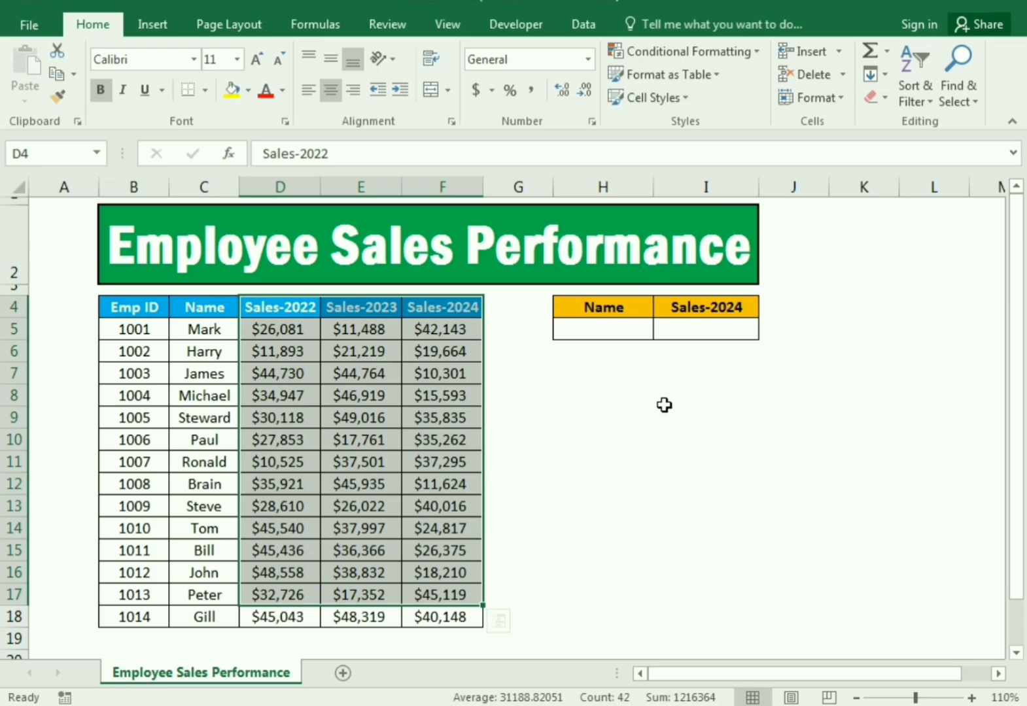
Select the blank lookup name cell H5 and result cell I5.
{"action": "left_click", "coordinate": [595, 330]}
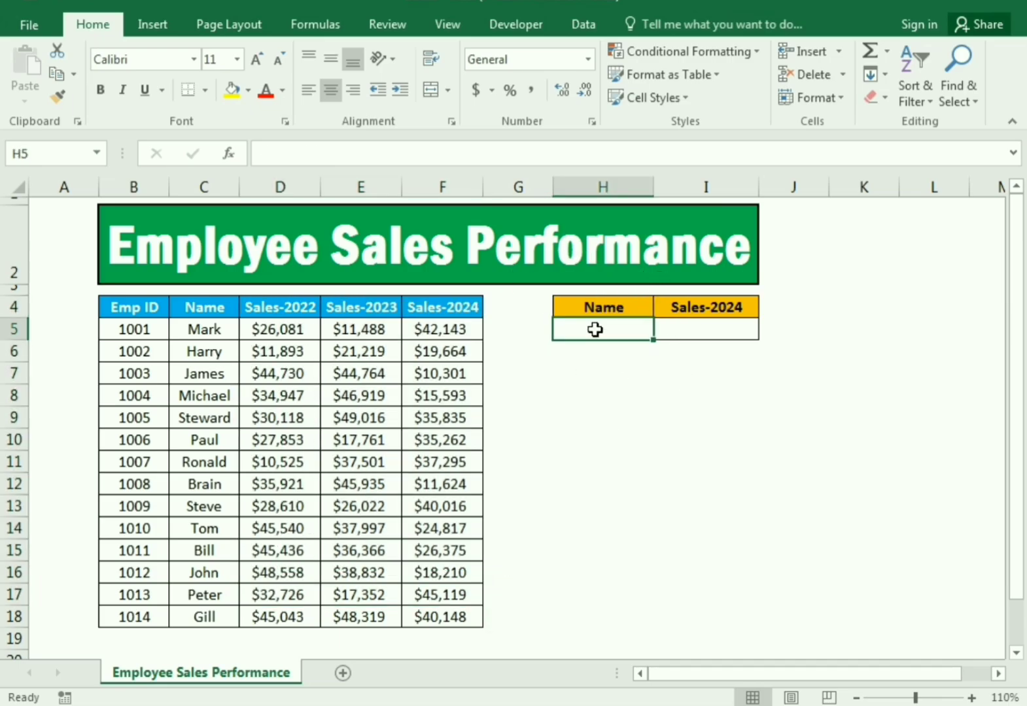
{"action": "left_click", "coordinate": [691, 335]}
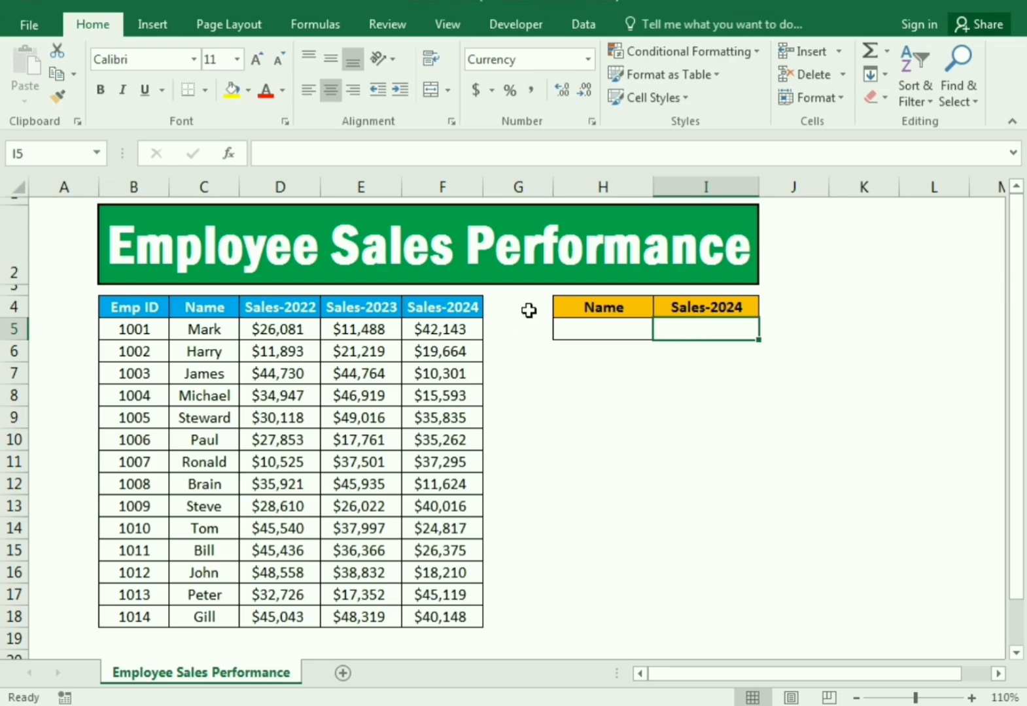
{"action": "left_click", "coordinate": [588, 329]}
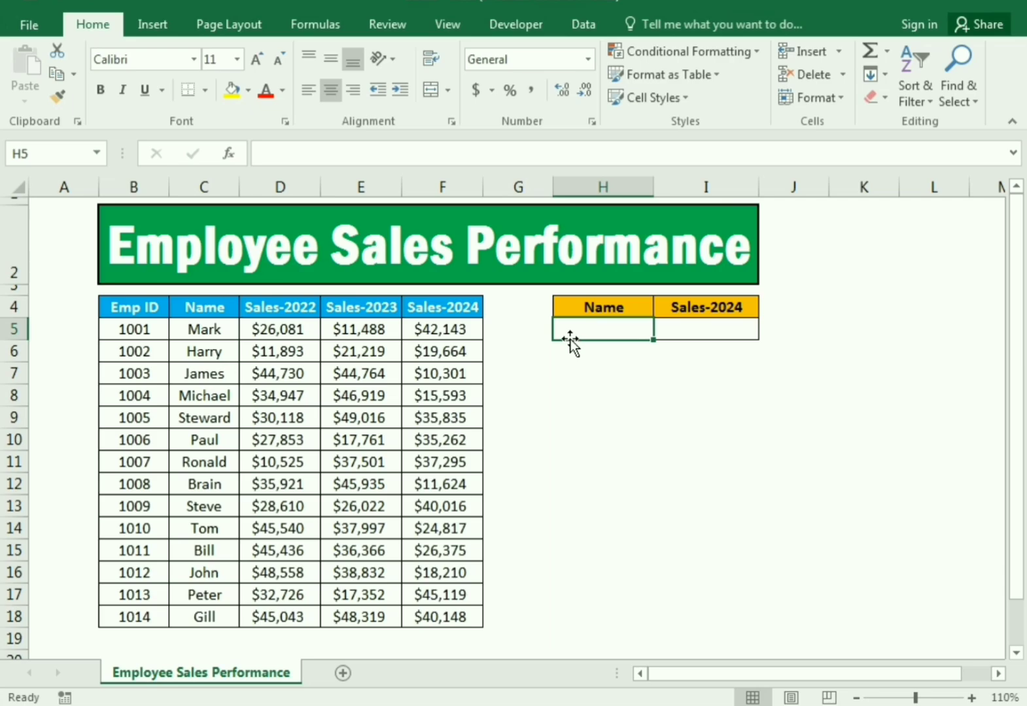
Add List data validation to H5 with source C5:C18, the Name column.
{"action": "left_click", "coordinate": [566, 29]}
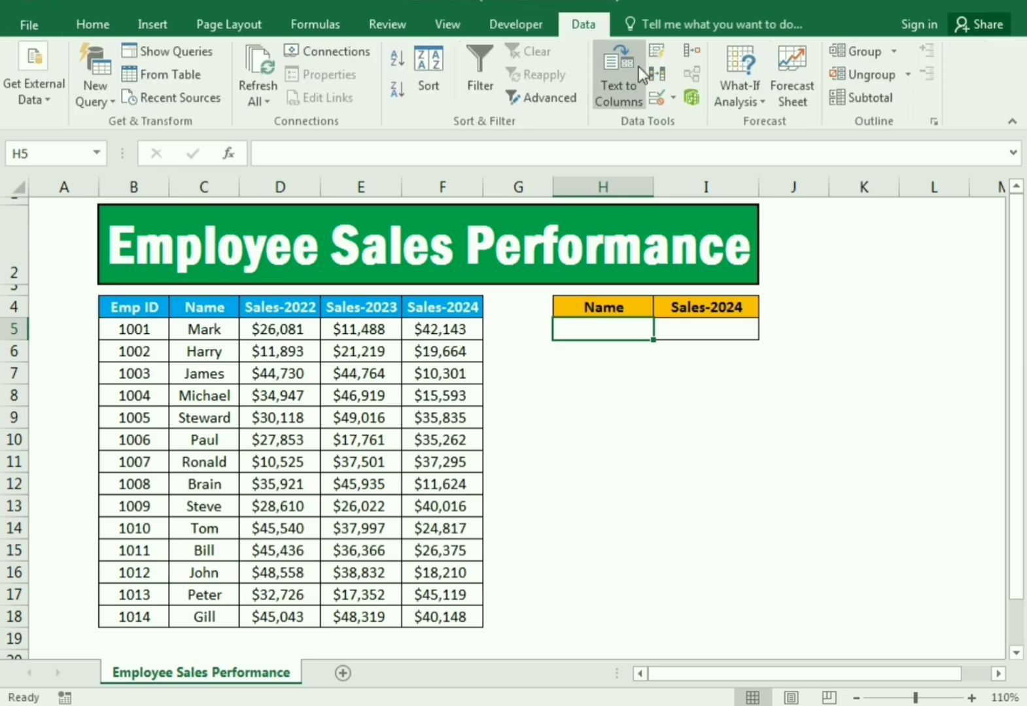
{"action": "left_click", "coordinate": [674, 98]}
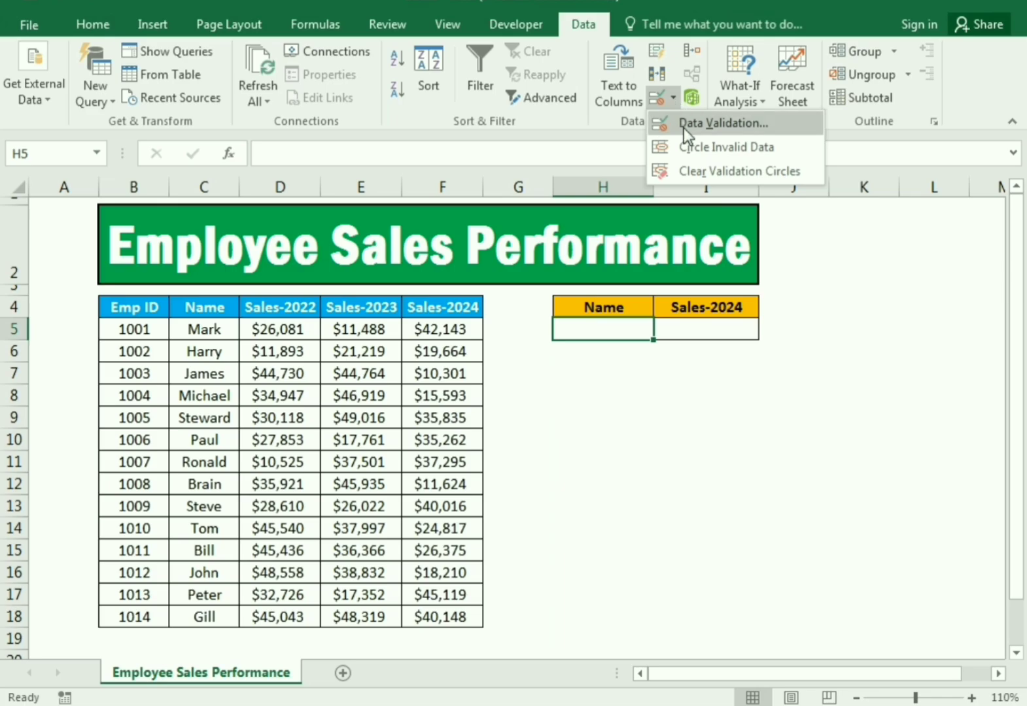
{"action": "left_click", "coordinate": [691, 125]}
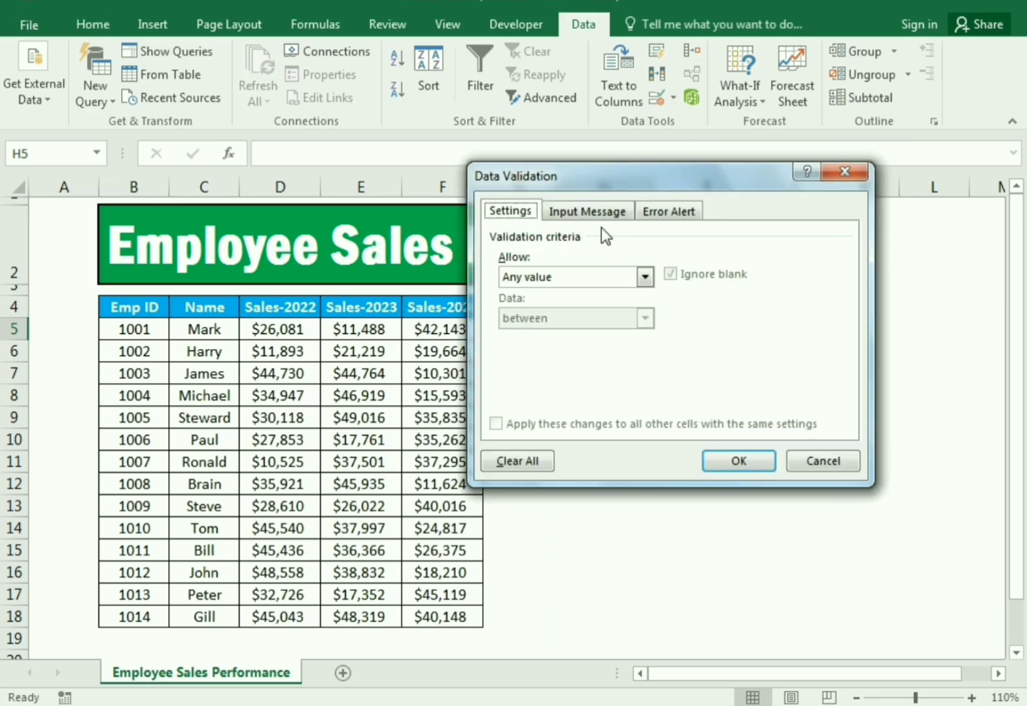
{"action": "left_click", "coordinate": [577, 274]}
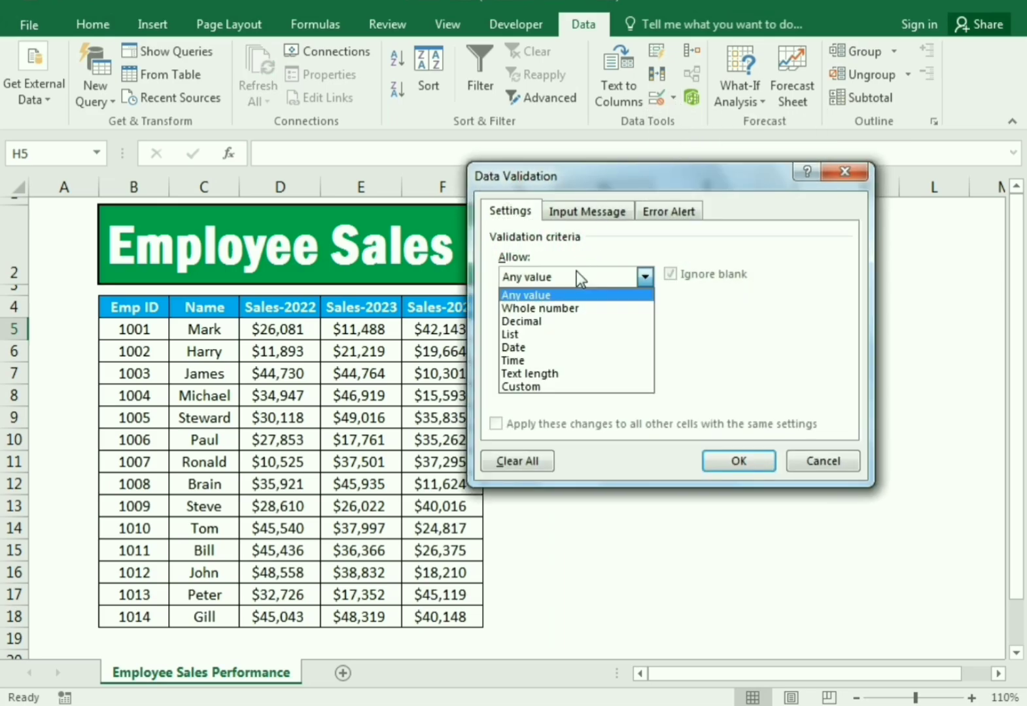
{"action": "left_click", "coordinate": [523, 335]}
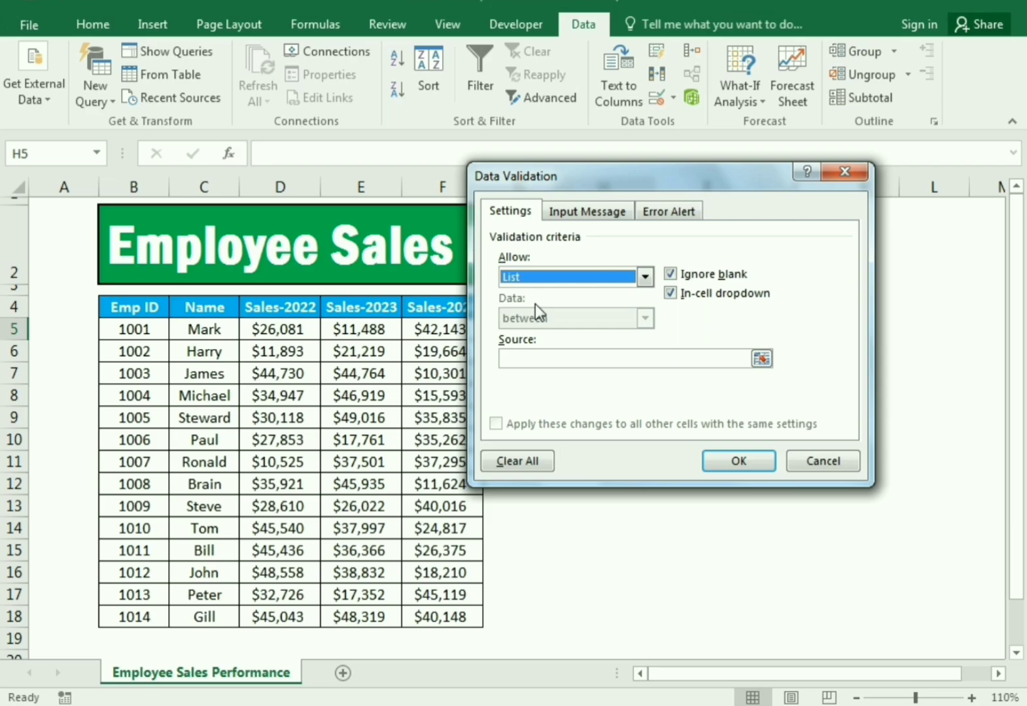
{"action": "left_click", "coordinate": [520, 360]}
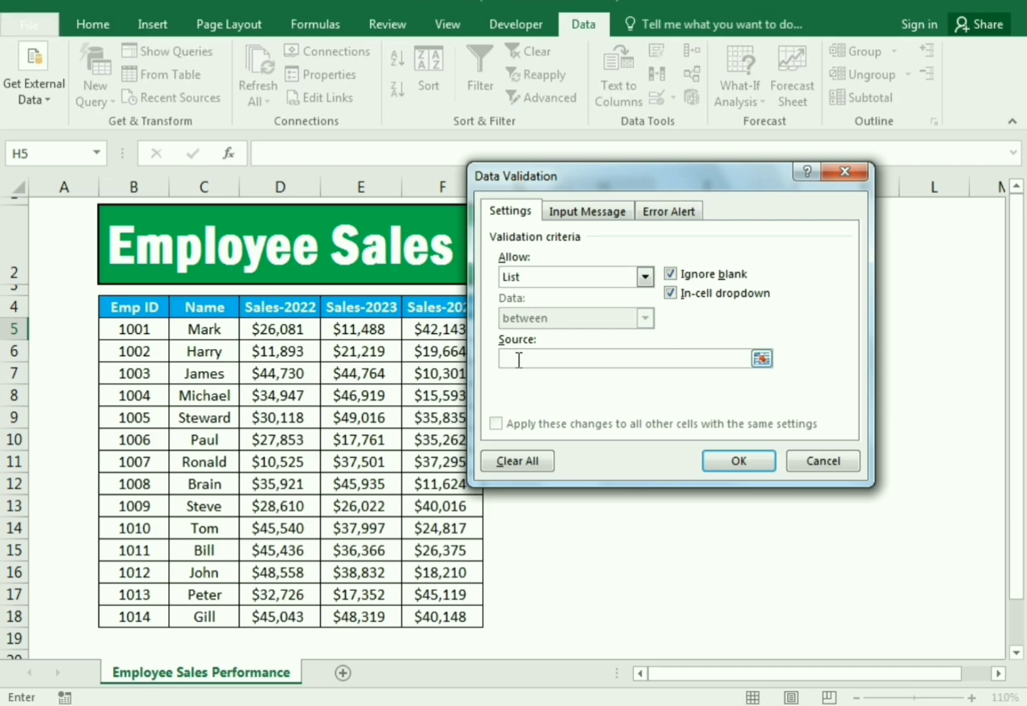
{"action": "left_click_drag", "start_coordinate": [184, 327], "coordinate": [191, 616]}
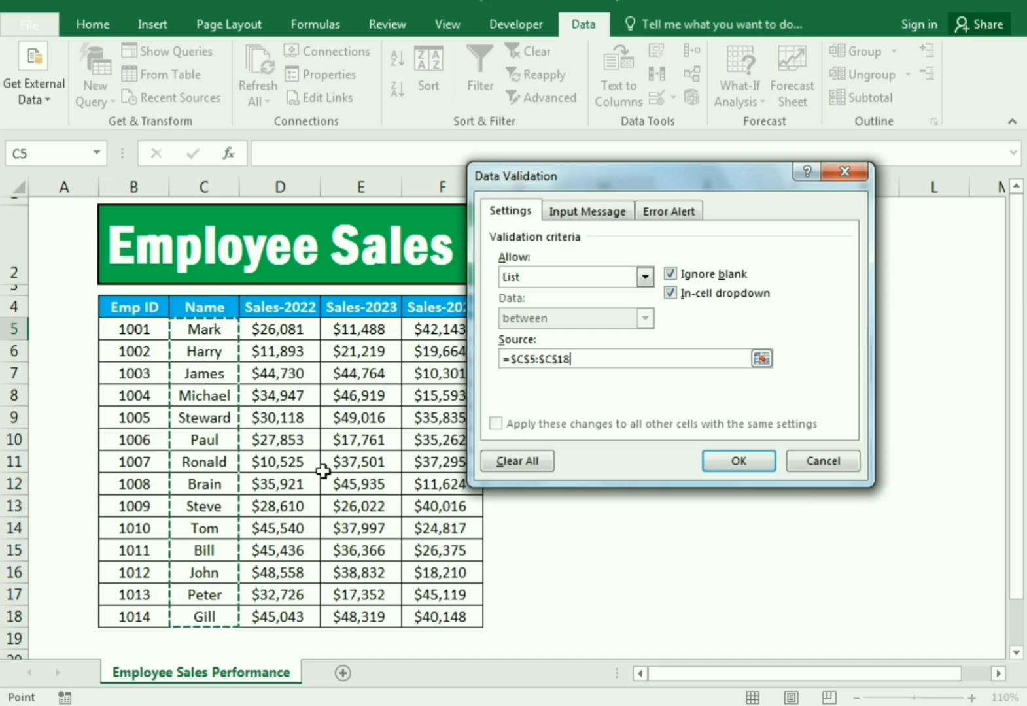
{"action": "left_click", "coordinate": [752, 458]}
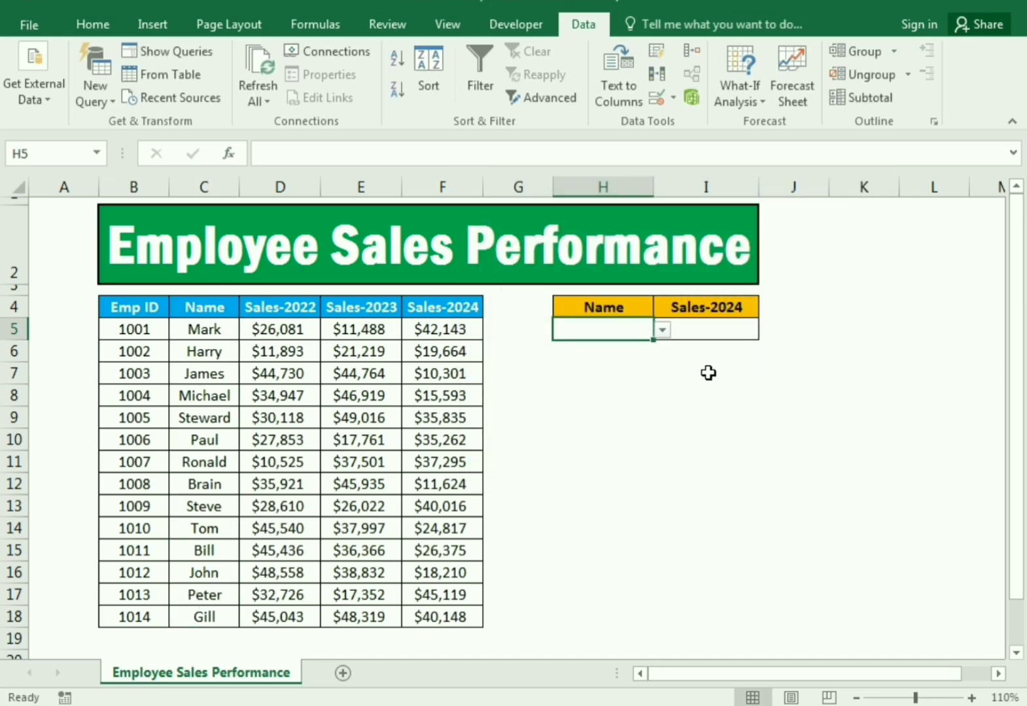
Pick the first employee's name from H5's dropdown, confirming an unlisted name gets rejected.
{"action": "left_click", "coordinate": [662, 330]}
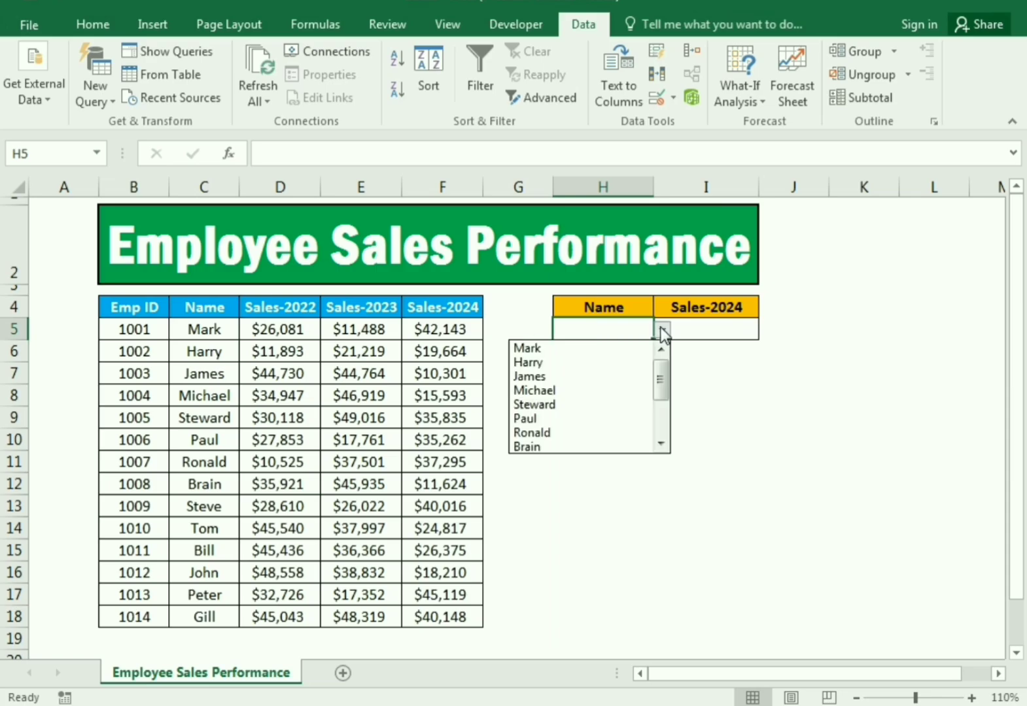
{"action": "left_click", "coordinate": [603, 348]}
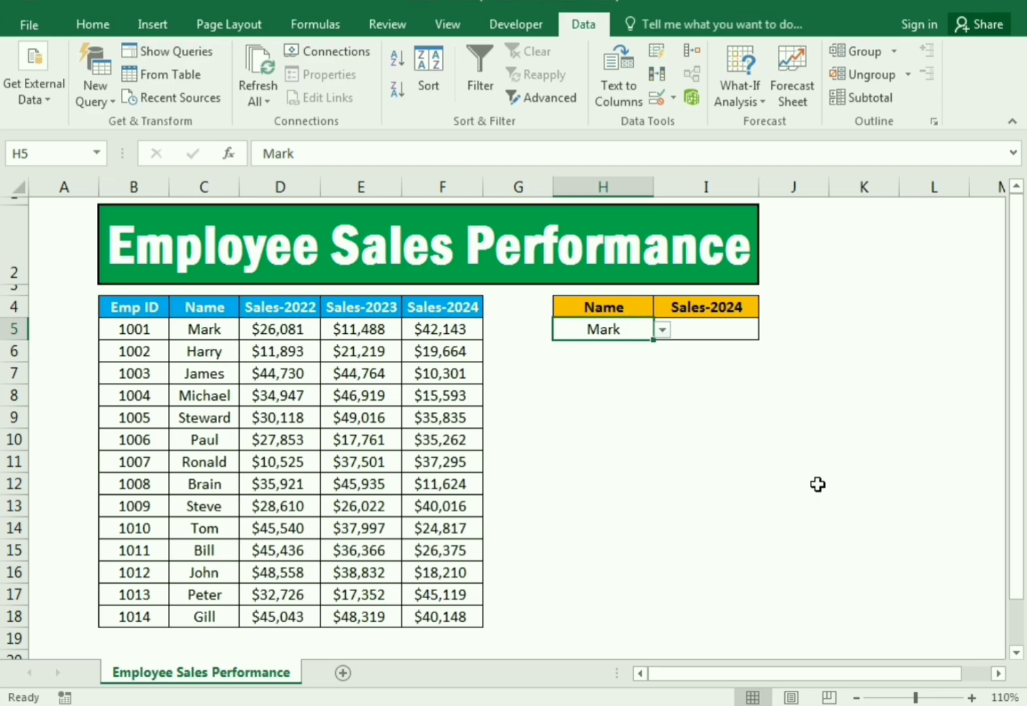
{"action": "type", "text": "Kavin"}
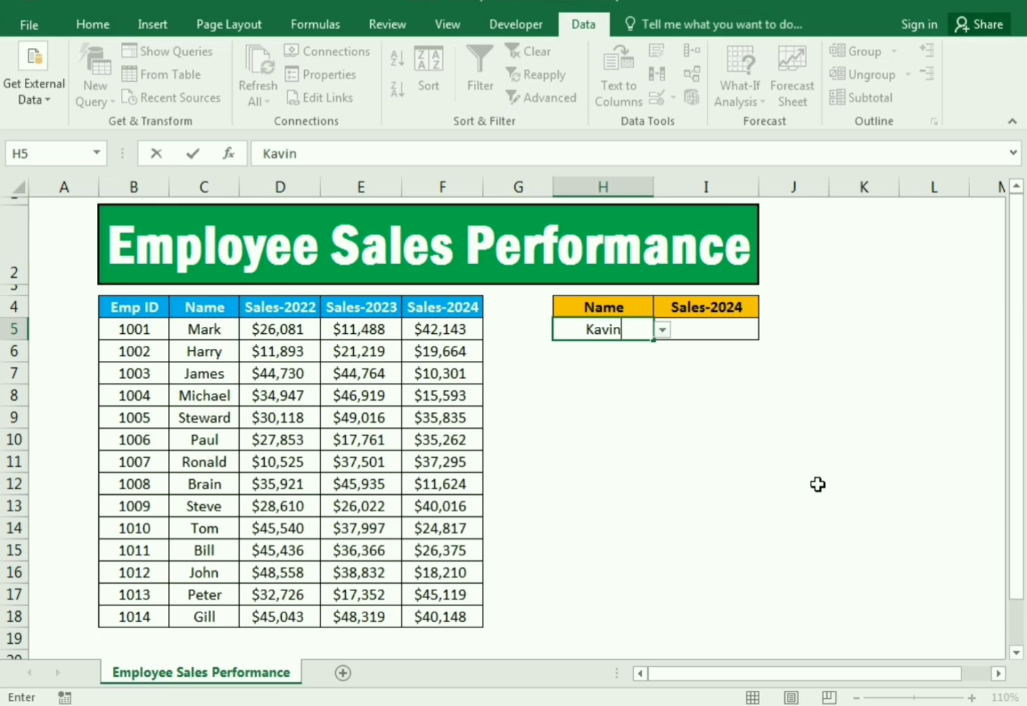
{"action": "key", "text": "Return"}
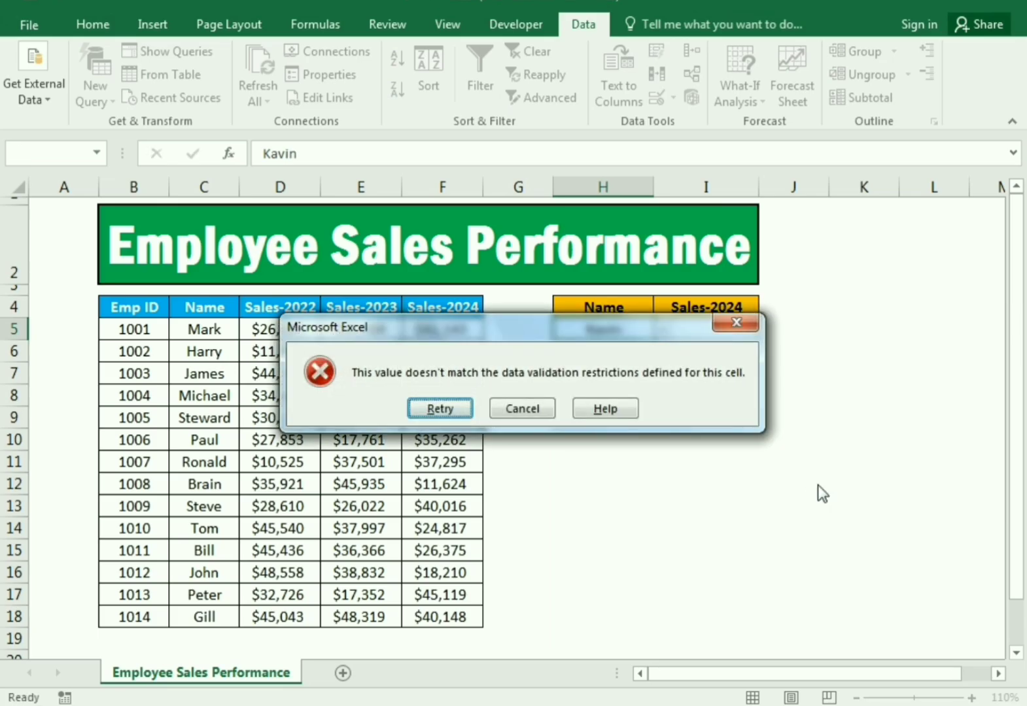
{"action": "left_click", "coordinate": [735, 322]}
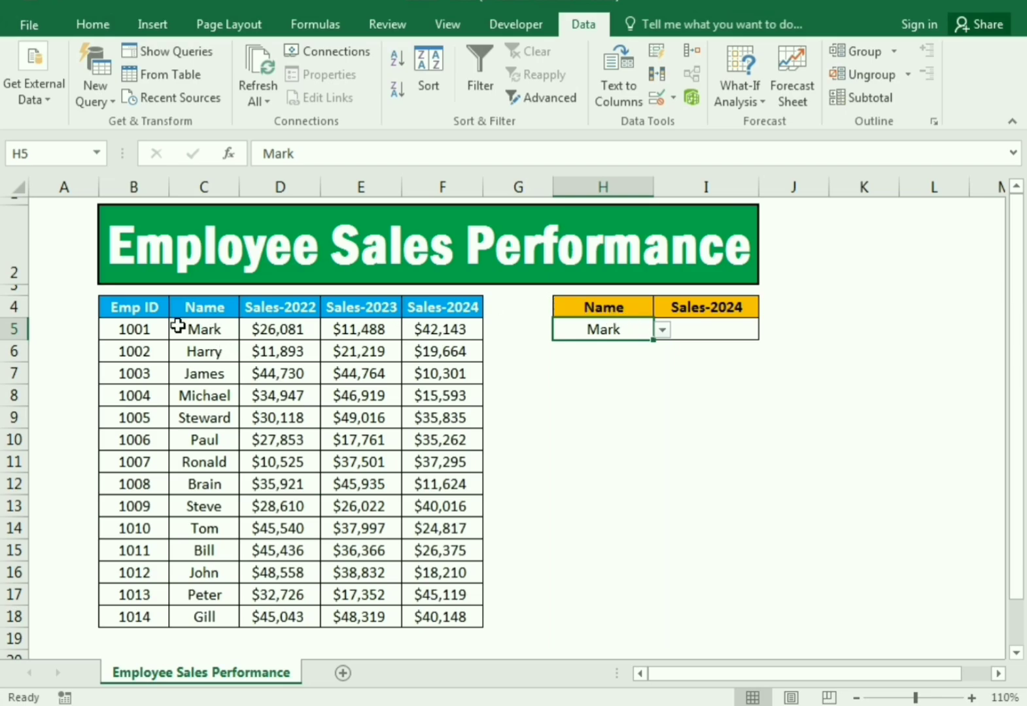
Highlight the employee names in C5:C18, then select the empty result cell I5.
{"action": "left_click_drag", "start_coordinate": [177, 325], "coordinate": [188, 591]}
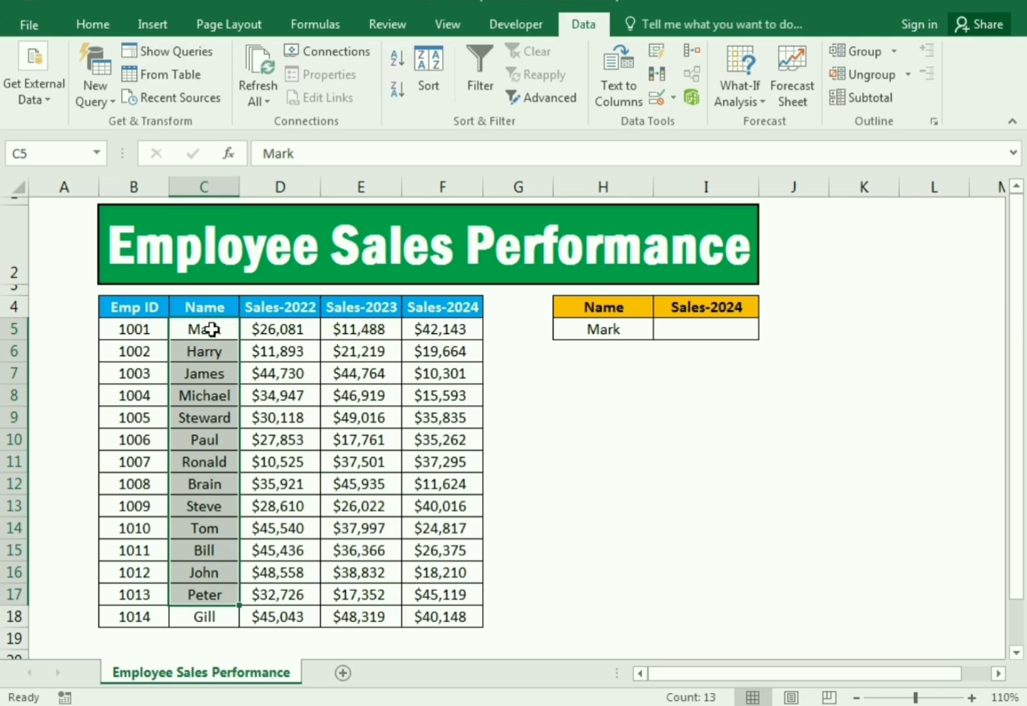
{"action": "left_click_drag", "start_coordinate": [212, 329], "coordinate": [208, 615]}
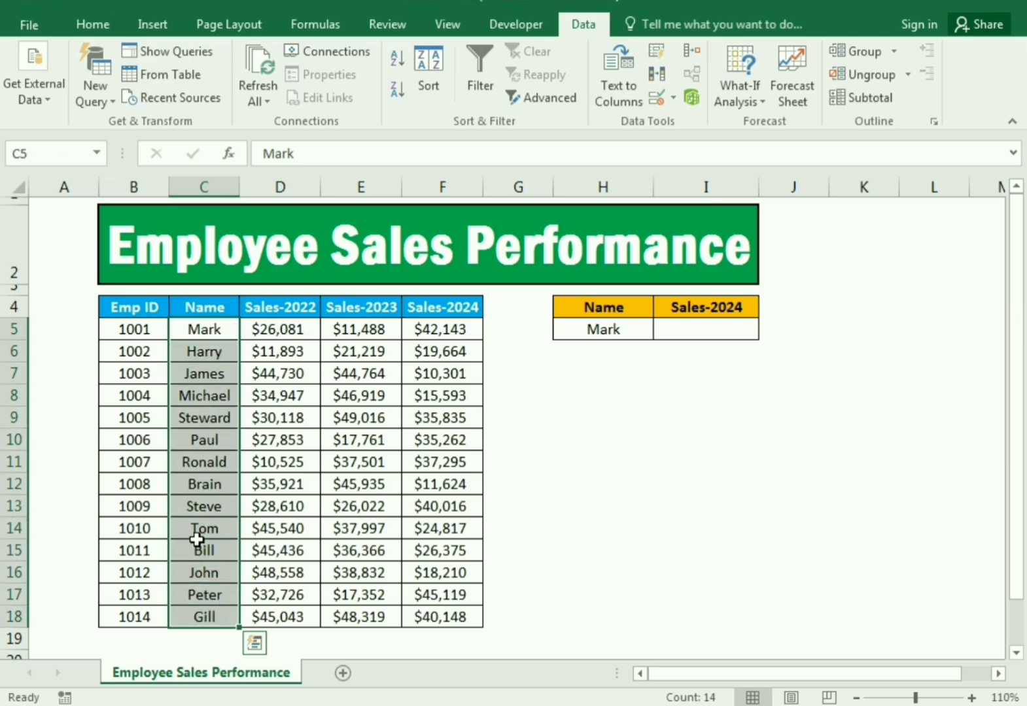
{"action": "left_click", "coordinate": [708, 327]}
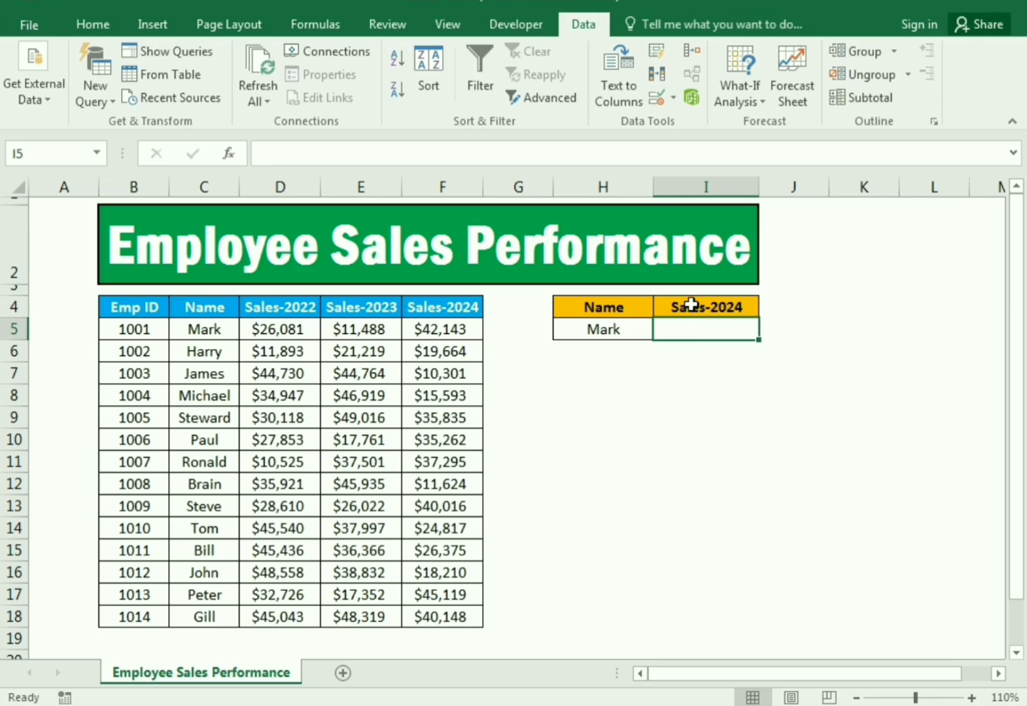
Add List data validation to I4 sourced from the year headers D4:F4.
{"action": "left_click", "coordinate": [691, 304]}
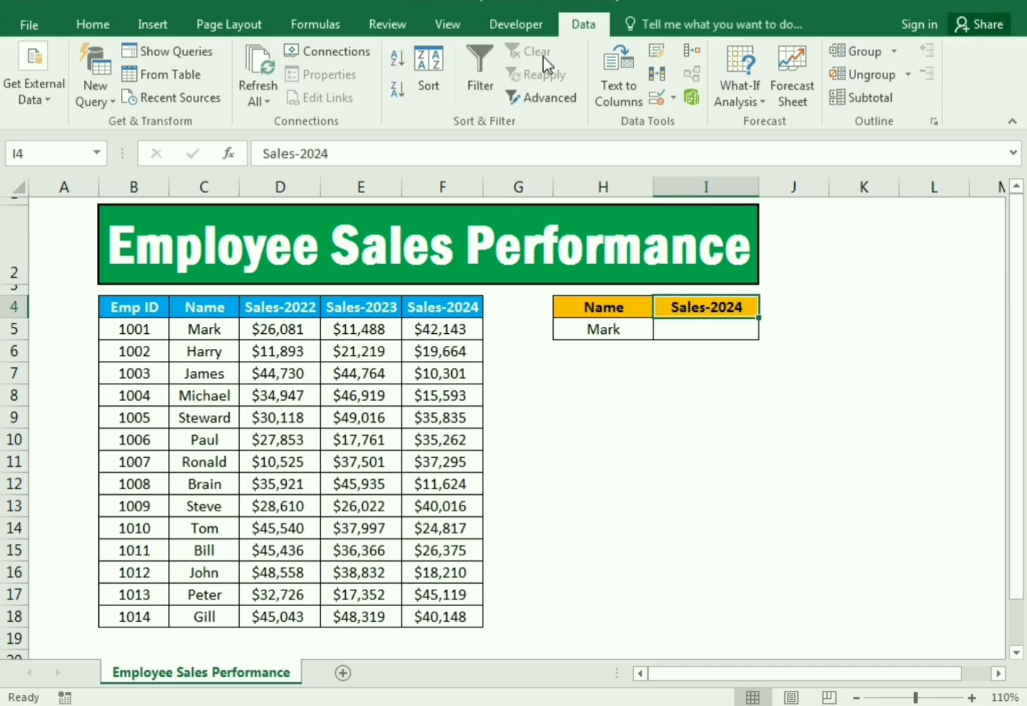
{"action": "left_click", "coordinate": [674, 99]}
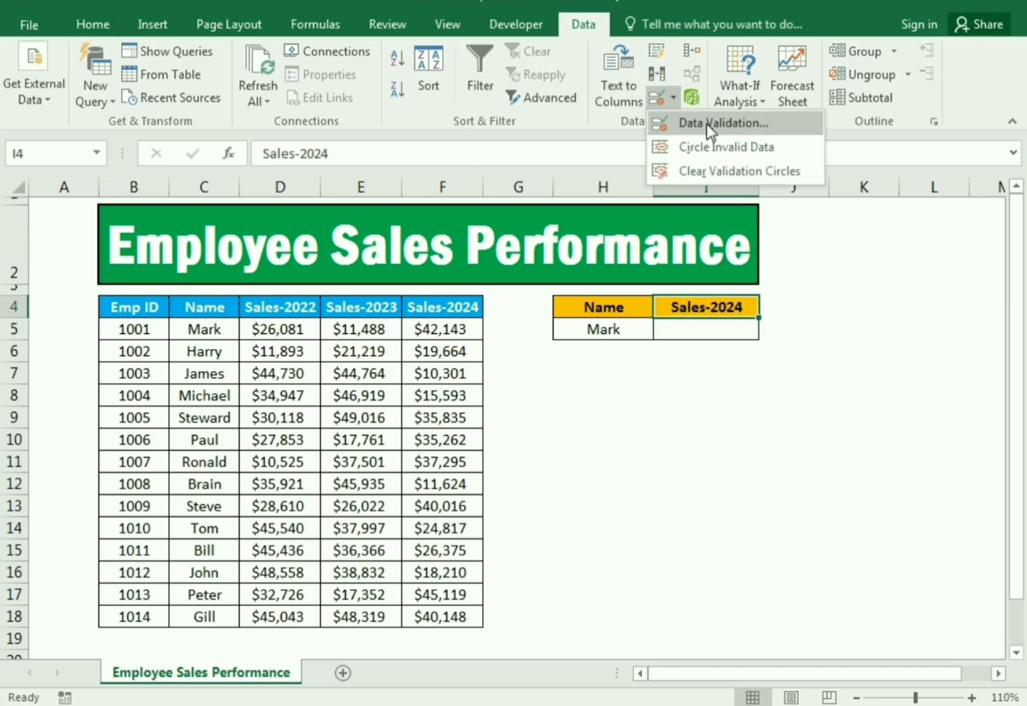
{"action": "left_click", "coordinate": [701, 124]}
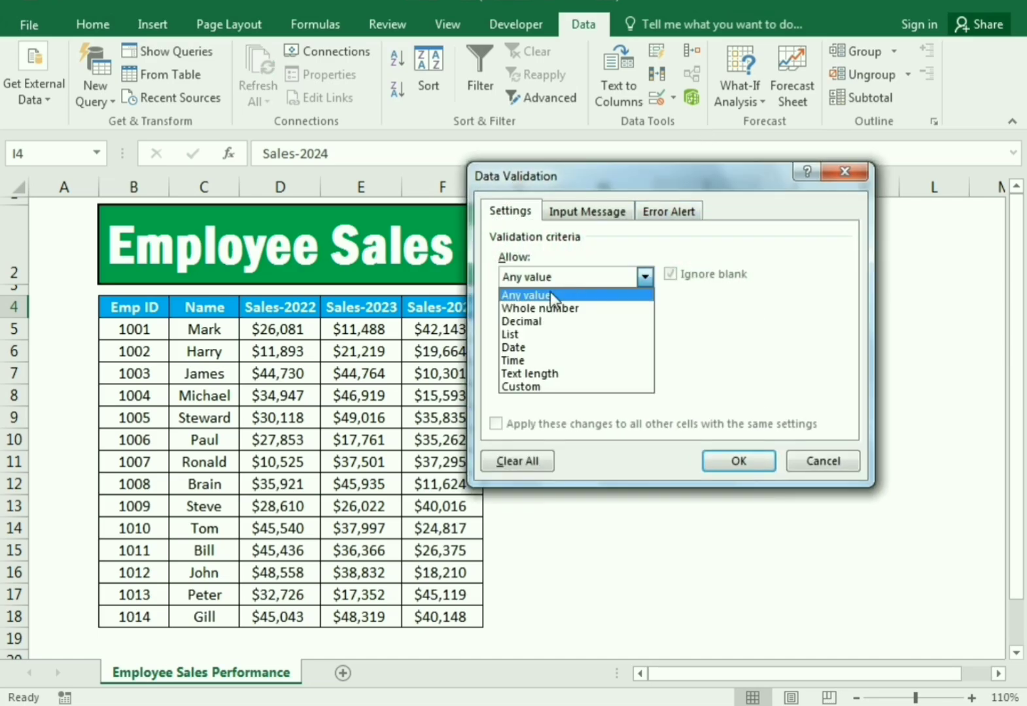
{"action": "left_click", "coordinate": [515, 334]}
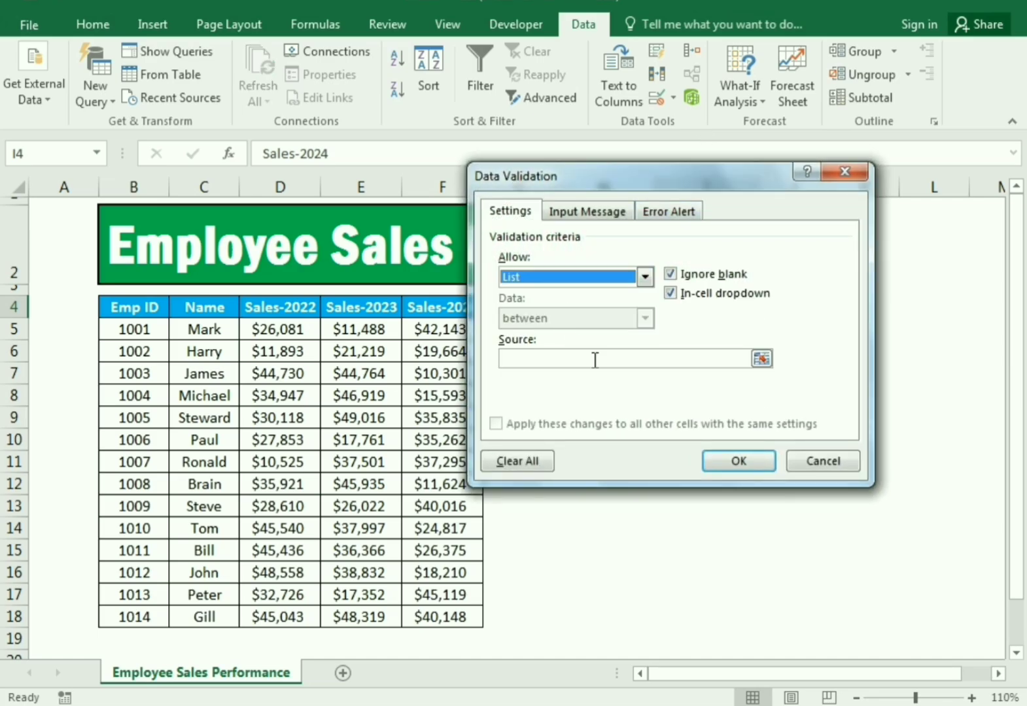
{"action": "left_click", "coordinate": [559, 361]}
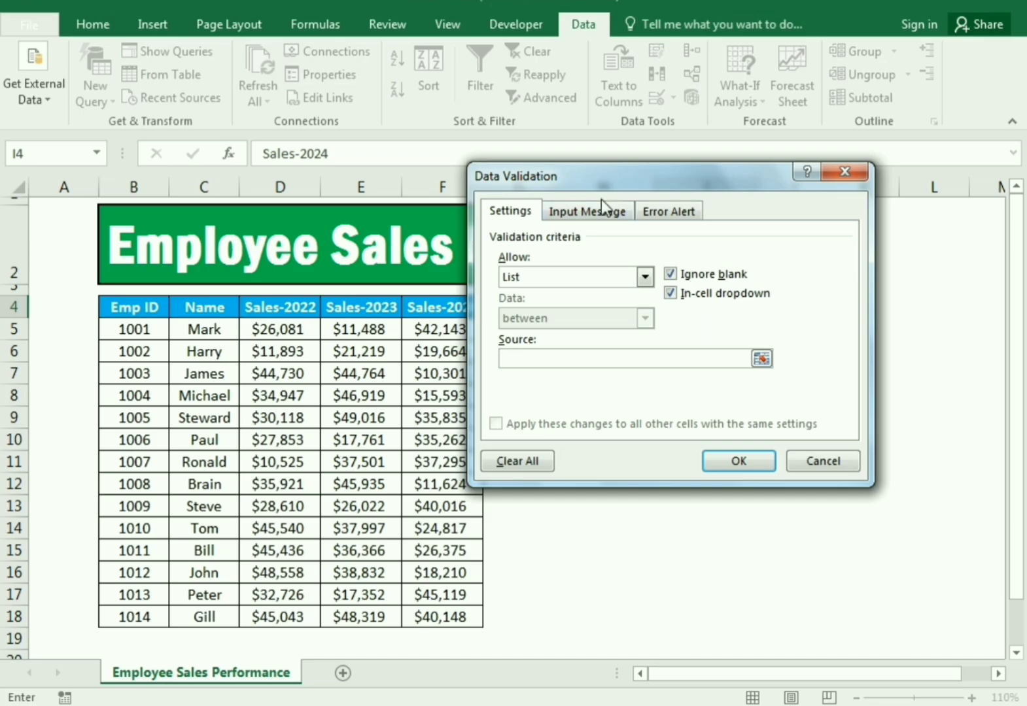
{"action": "left_click_drag", "start_coordinate": [557, 180], "coordinate": [630, 215]}
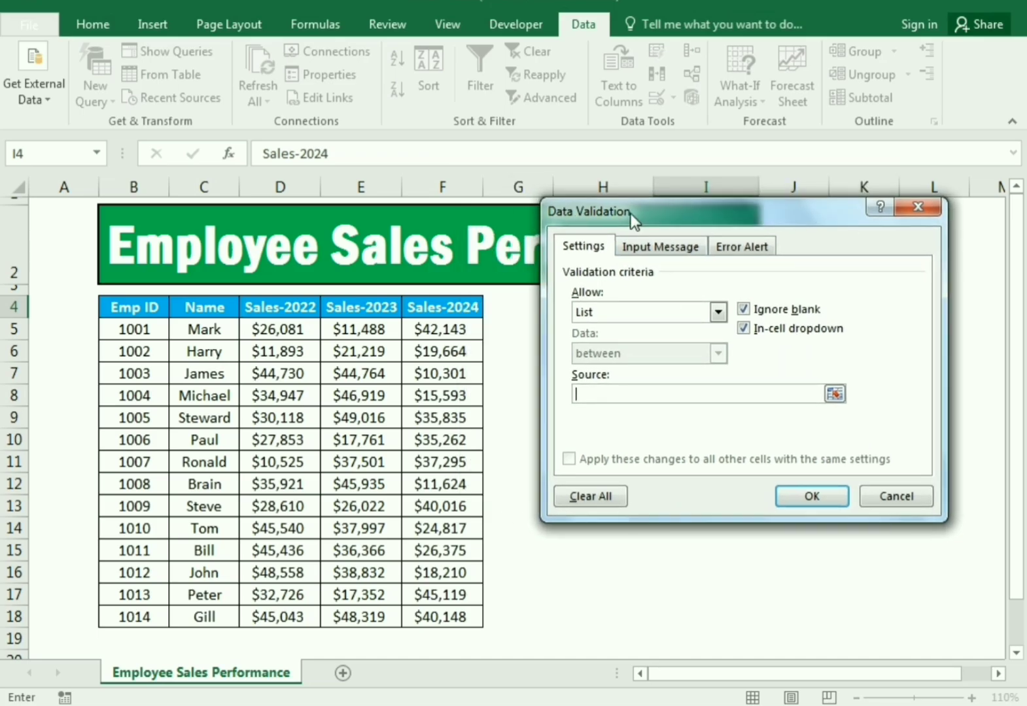
{"action": "left_click", "coordinate": [280, 310]}
{"action": "left_click_drag", "start_coordinate": [327, 310], "coordinate": [416, 303]}
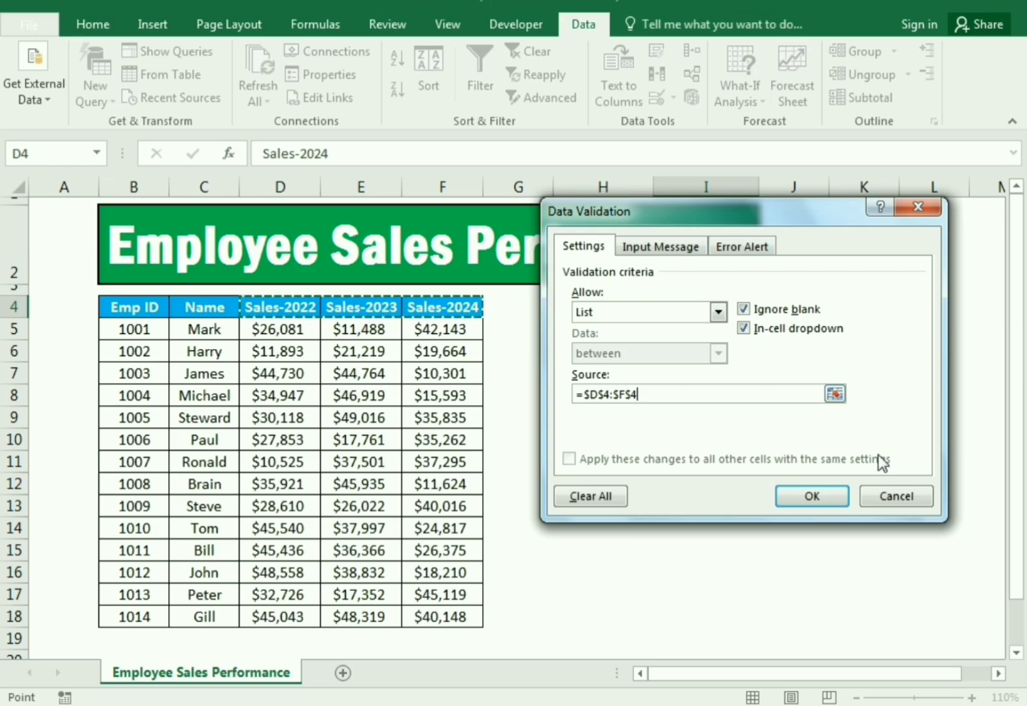
{"action": "left_click", "coordinate": [802, 496]}
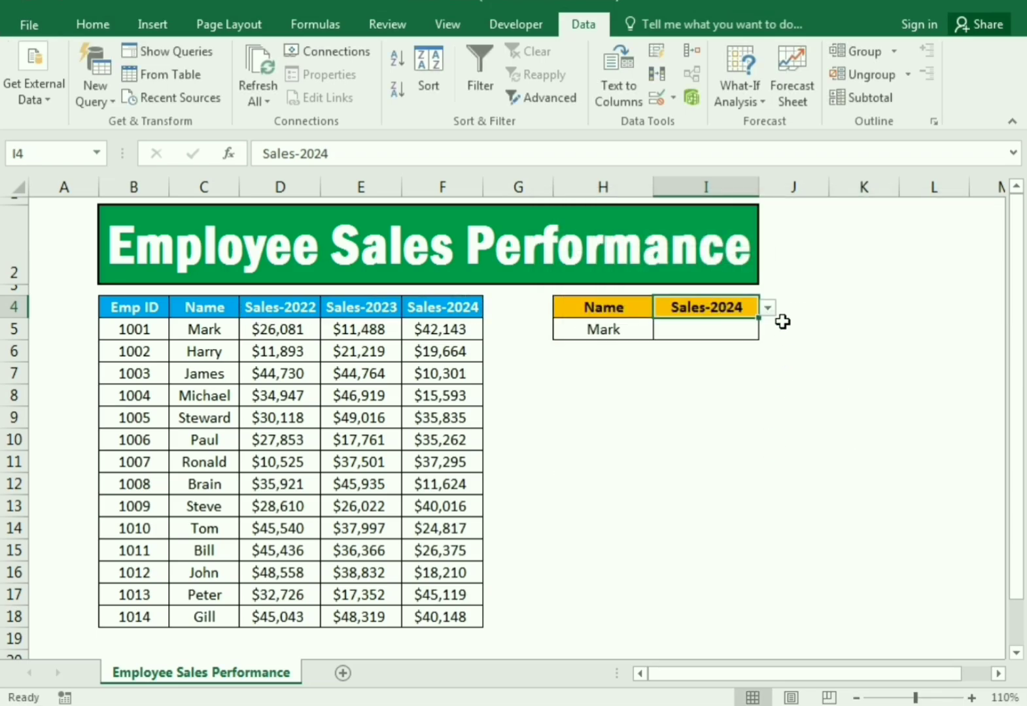
{"action": "left_click", "coordinate": [768, 307]}
{"action": "left_click", "coordinate": [751, 326]}
{"action": "left_click", "coordinate": [768, 307]}
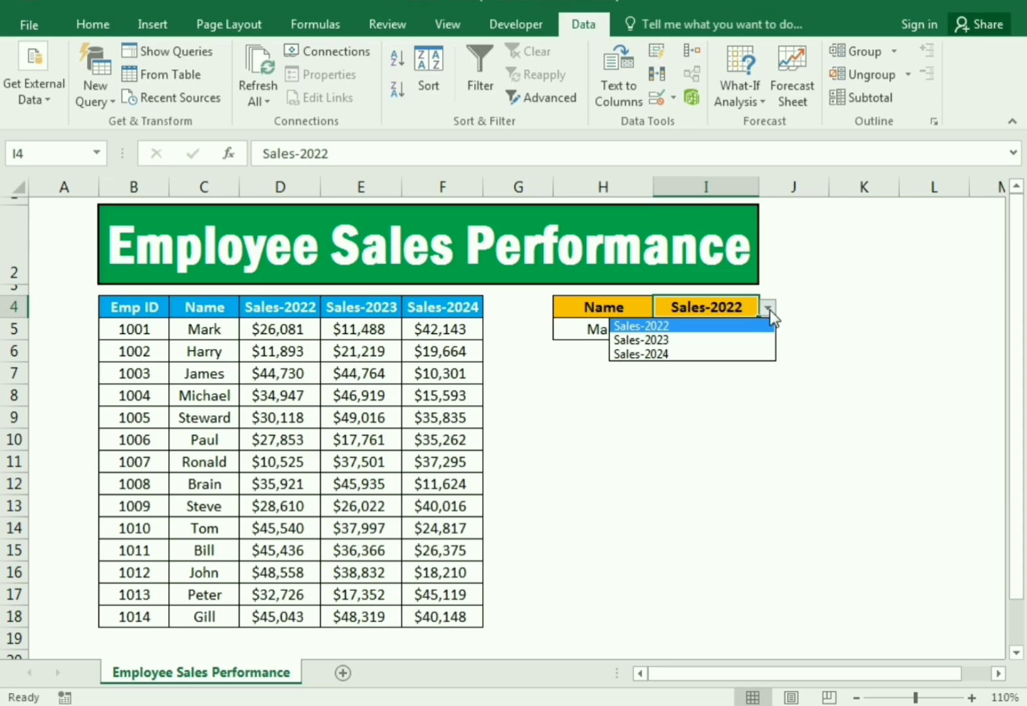
{"action": "left_click", "coordinate": [754, 342]}
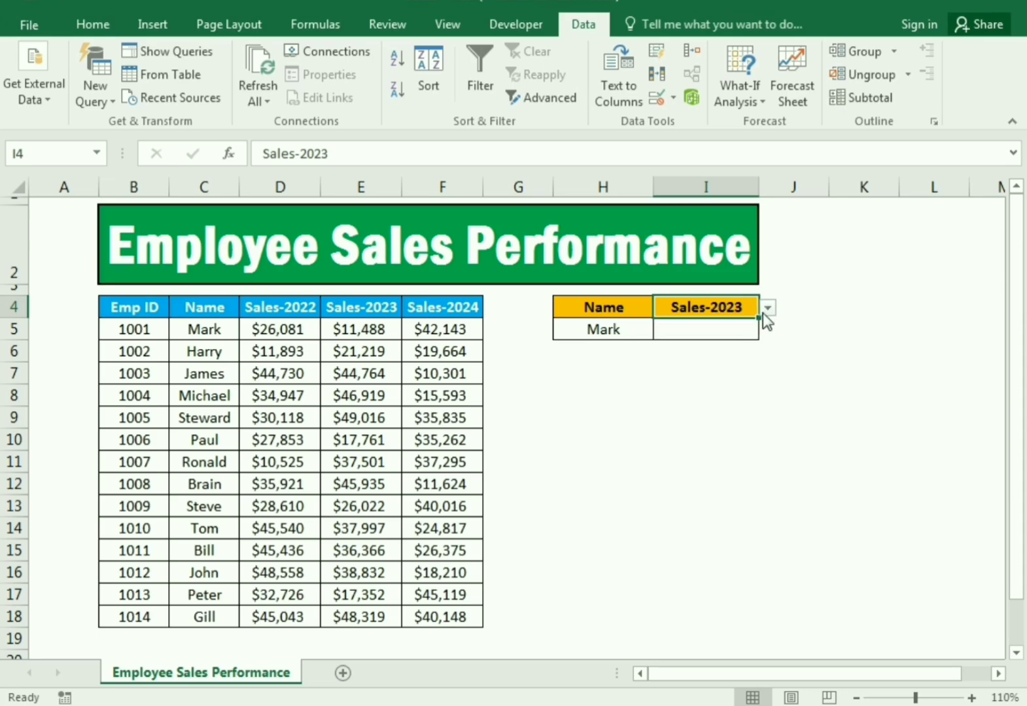
{"action": "left_click", "coordinate": [764, 311]}
{"action": "left_click", "coordinate": [749, 355]}
{"action": "left_click", "coordinate": [684, 334]}
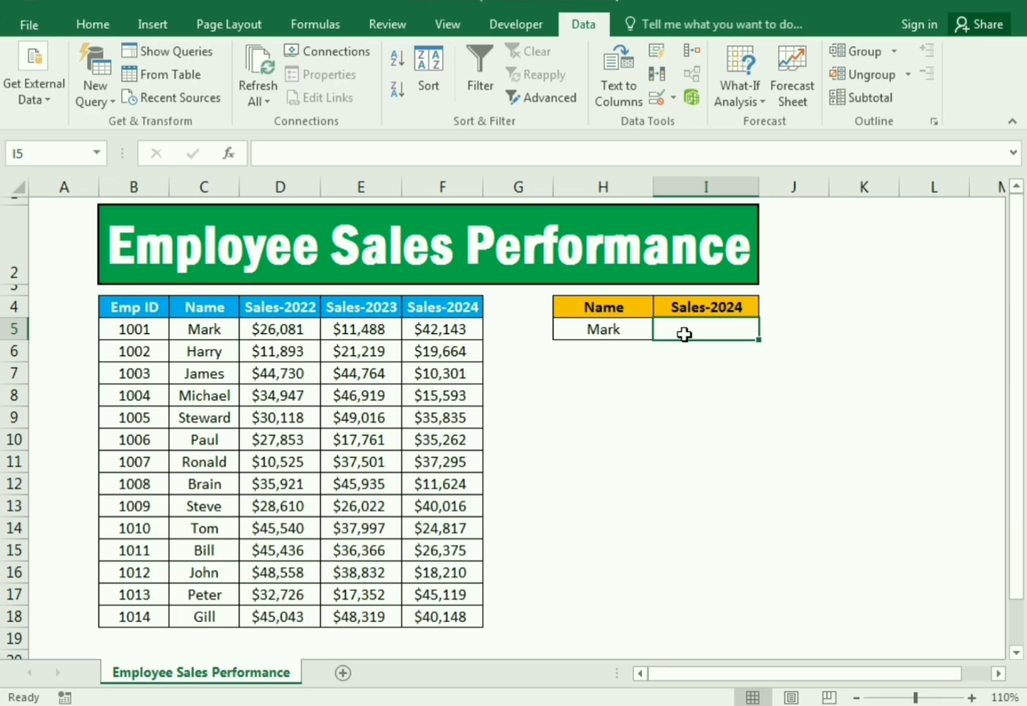
Type =VLOOKUP(H5,C5:F18, into I5, leaving the column index to come.
{"action": "type", "text": "=VLOO"}
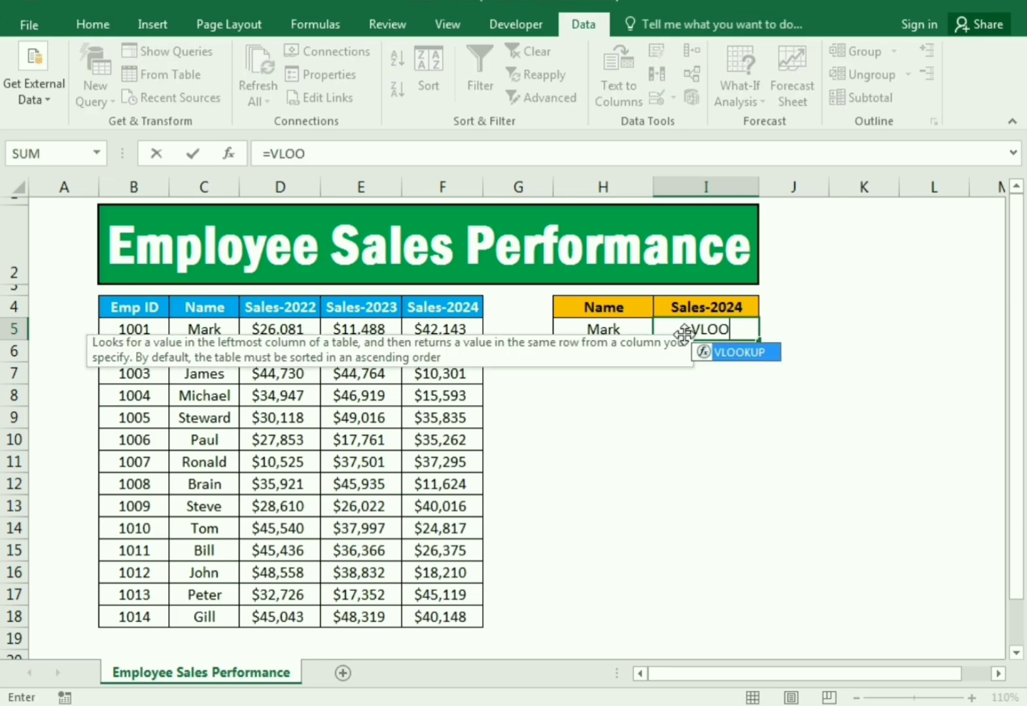
{"action": "type", "text": "KUP("}
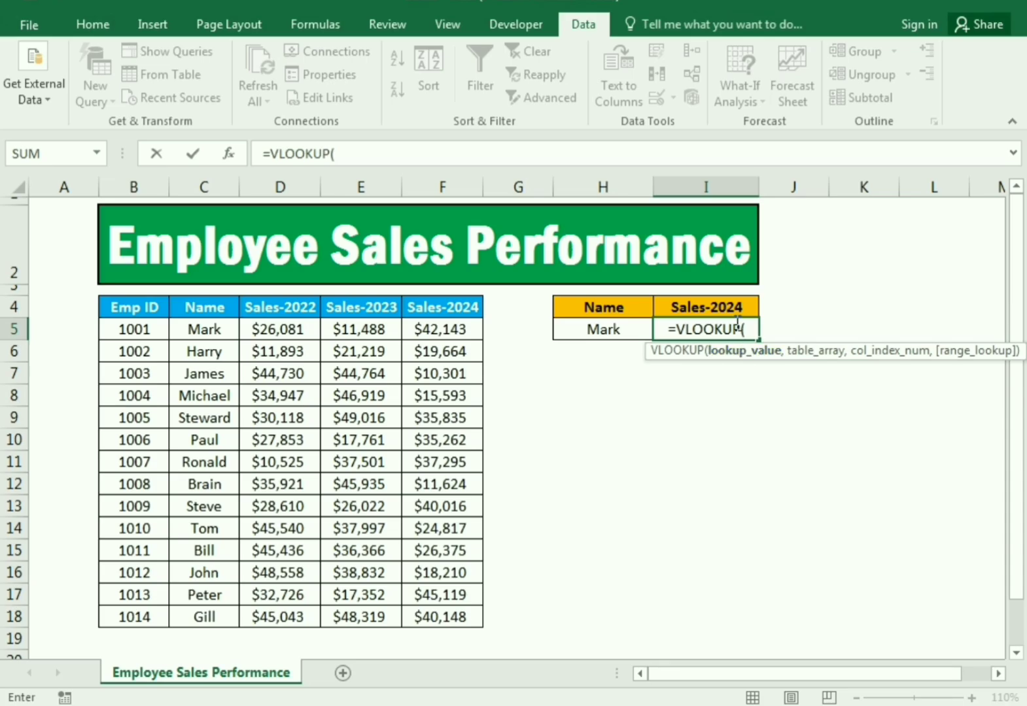
{"action": "left_click", "coordinate": [617, 331]}
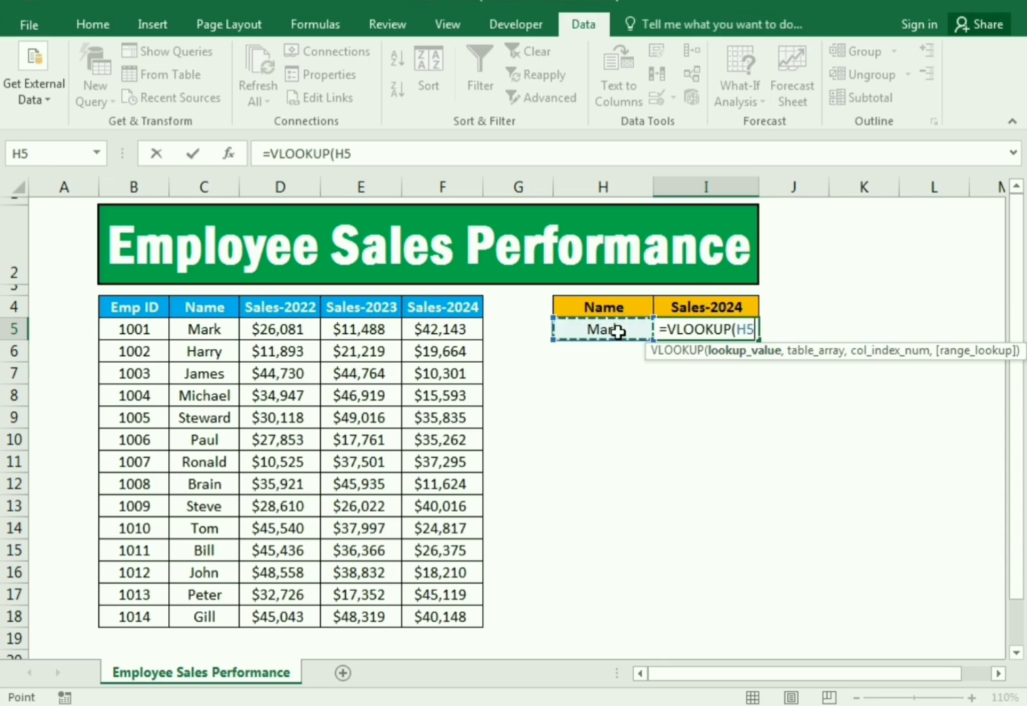
{"action": "type", "text": ","}
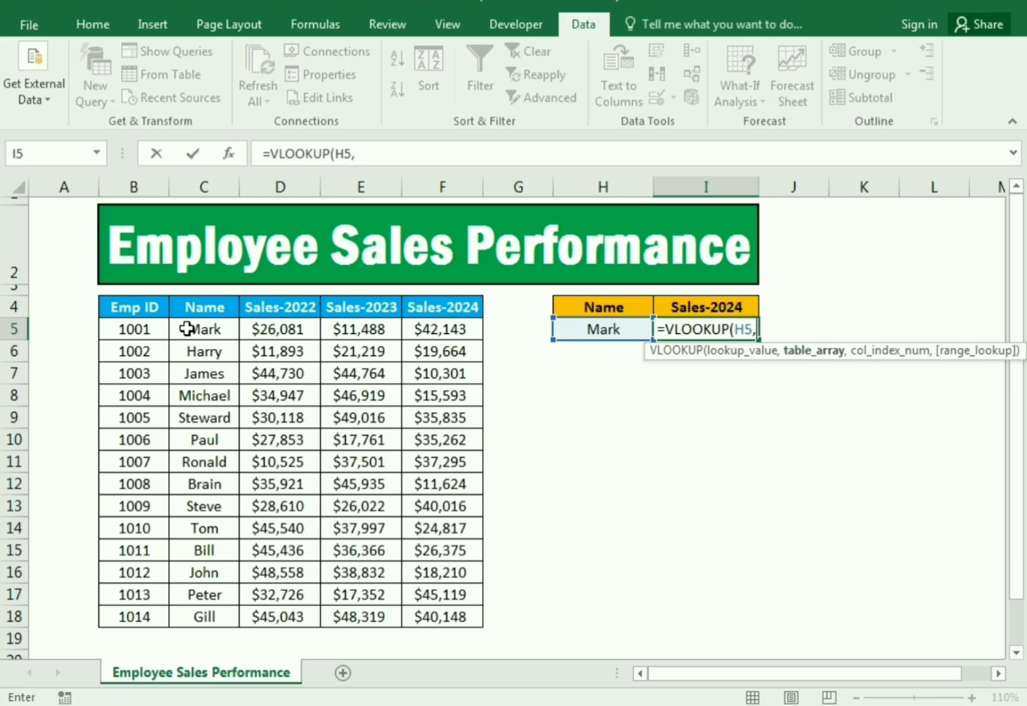
{"action": "left_click_drag", "start_coordinate": [187, 329], "coordinate": [462, 618]}
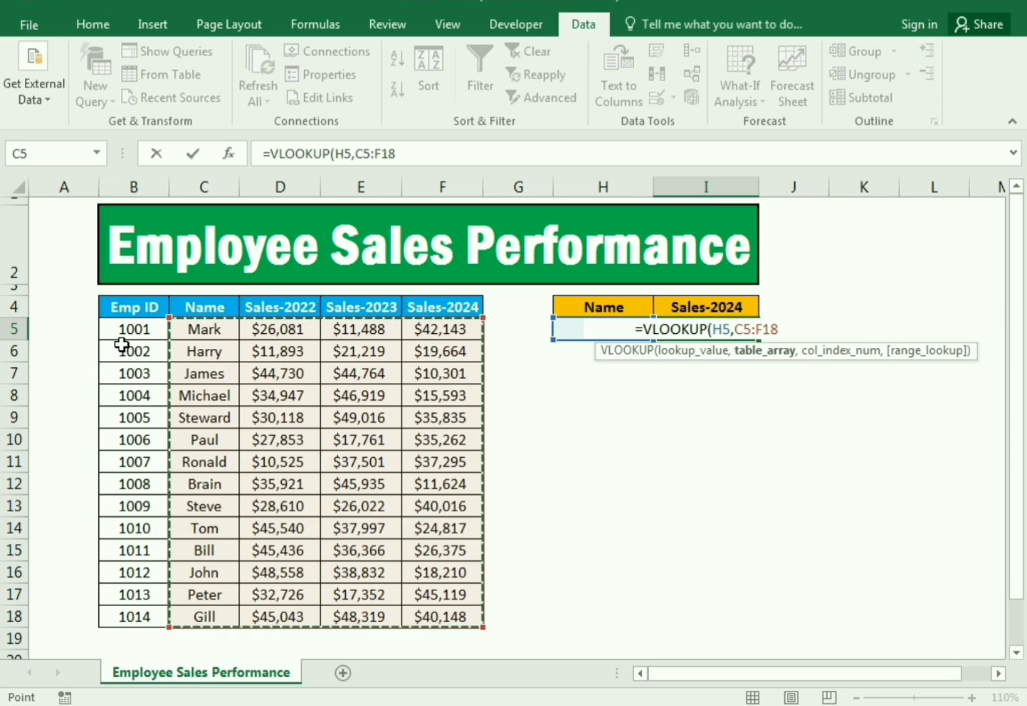
{"action": "type", "text": ","}
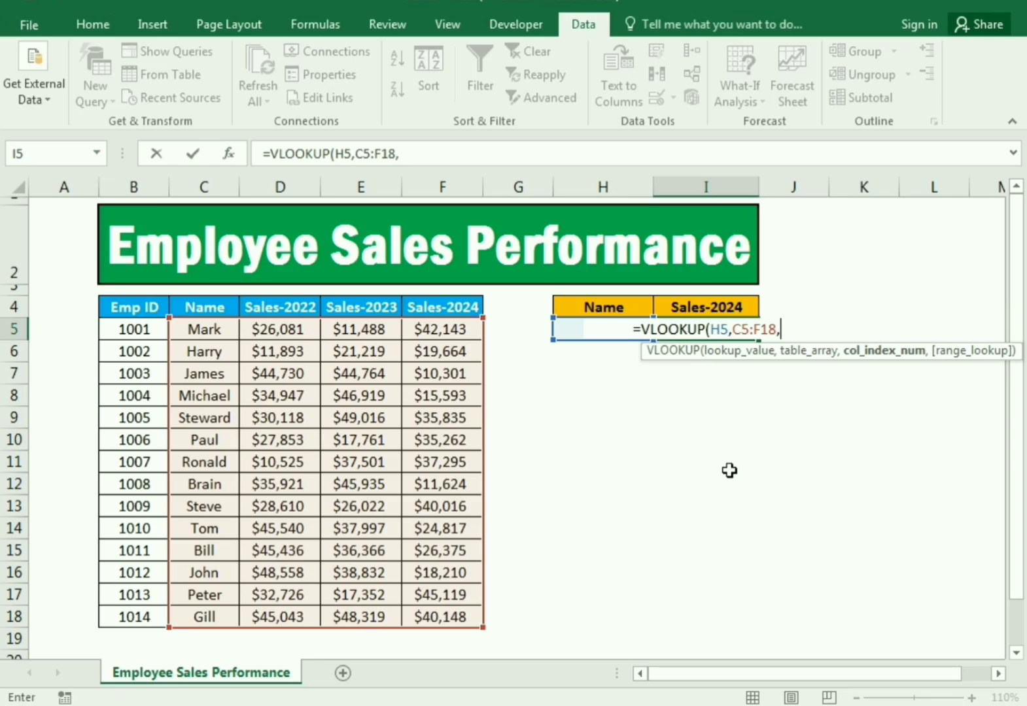
Add MATCH(I4,C4:F4,0) as the column index and close VLOOKUP with exact match 0.
{"action": "type", "text": "MATCH"}
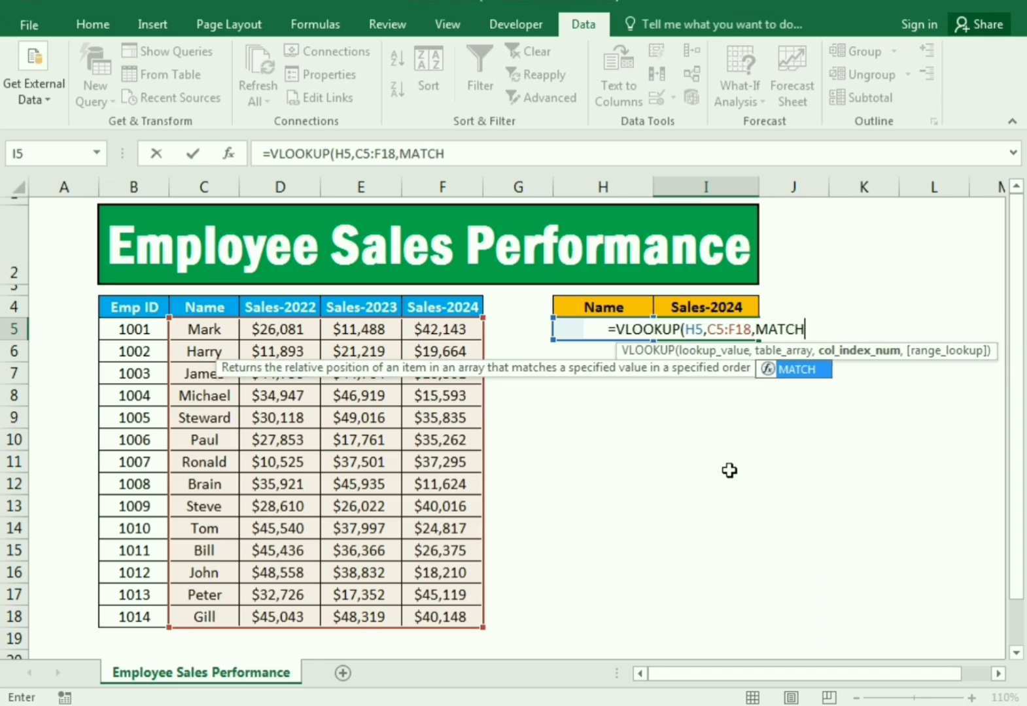
{"action": "type", "text": "("}
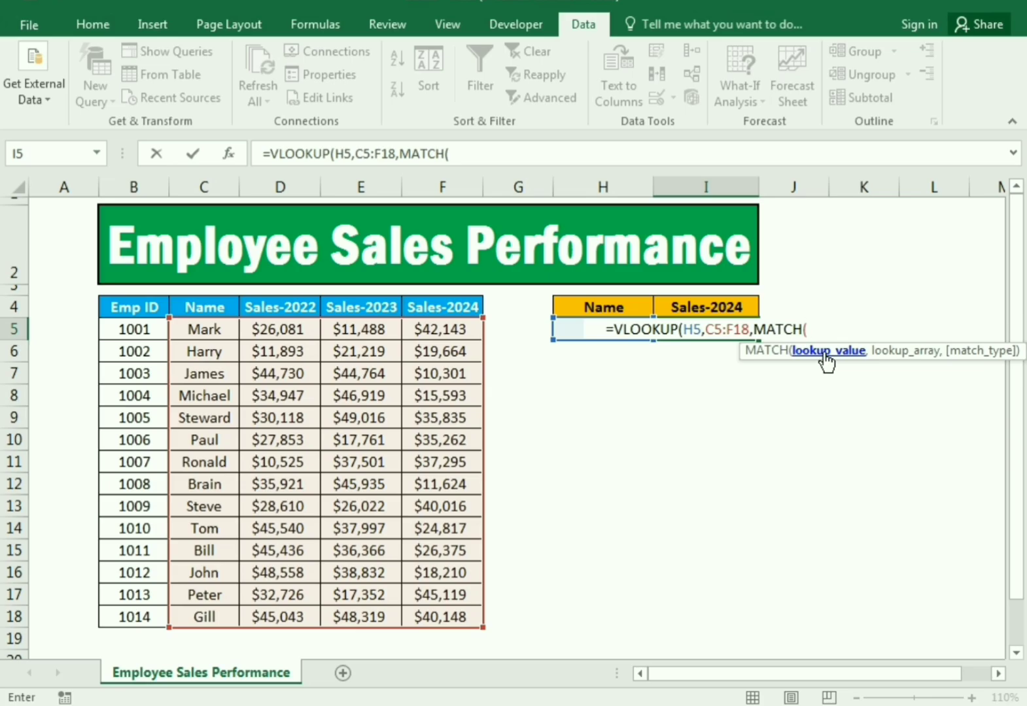
{"action": "left_click", "coordinate": [690, 310]}
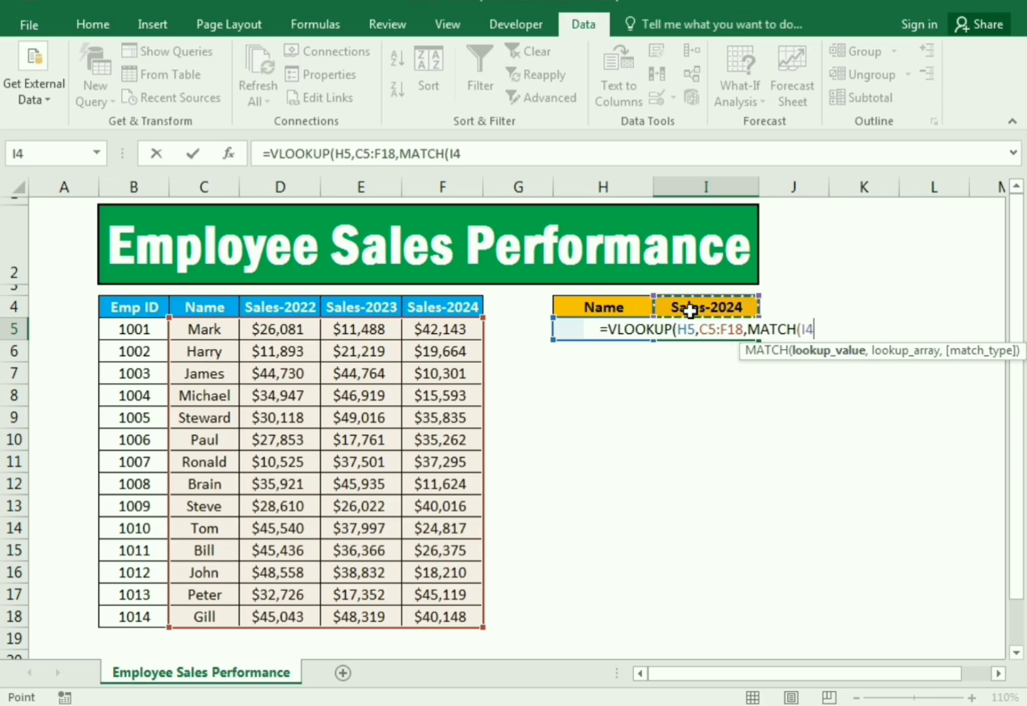
{"action": "type", "text": ","}
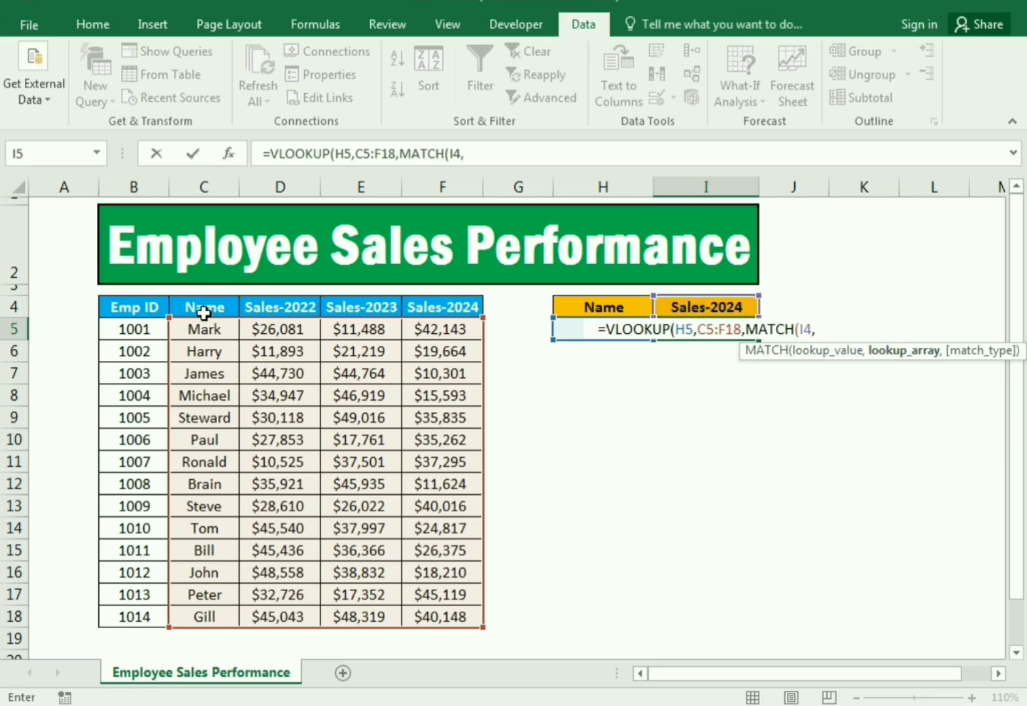
{"action": "left_click_drag", "start_coordinate": [197, 303], "coordinate": [438, 310]}
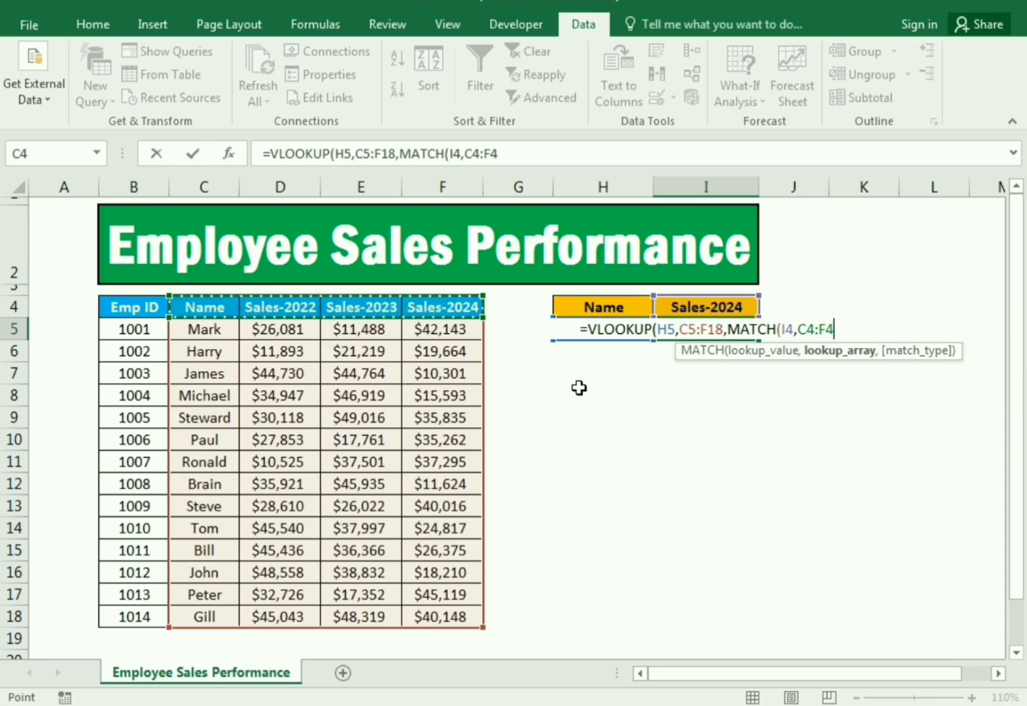
{"action": "type", "text": ","}
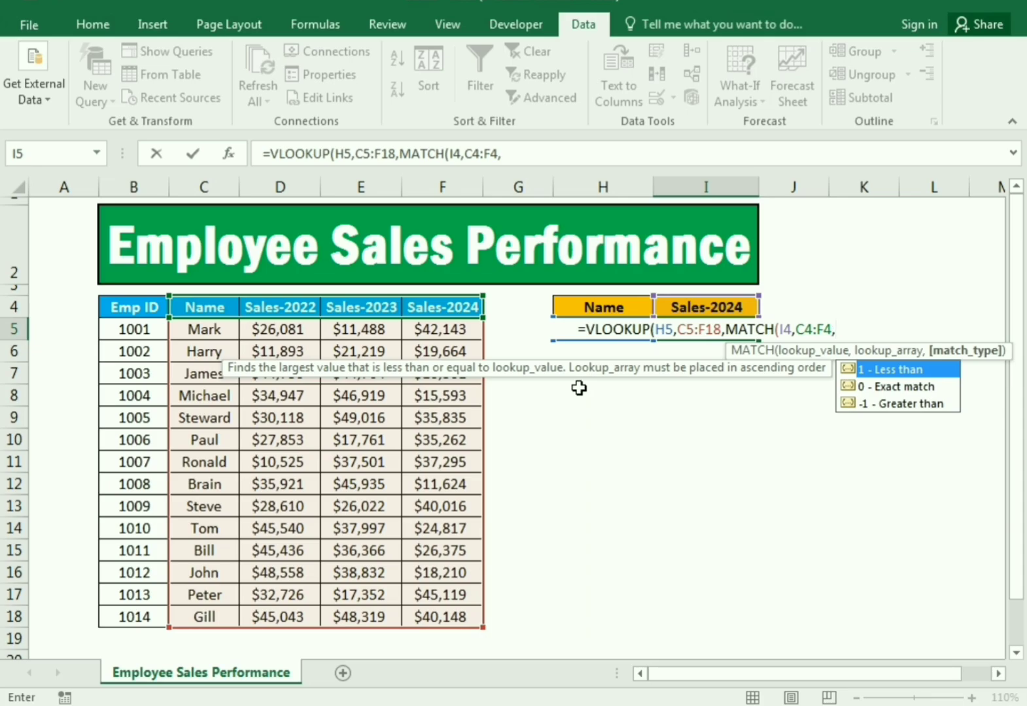
{"action": "type", "text": "0"}
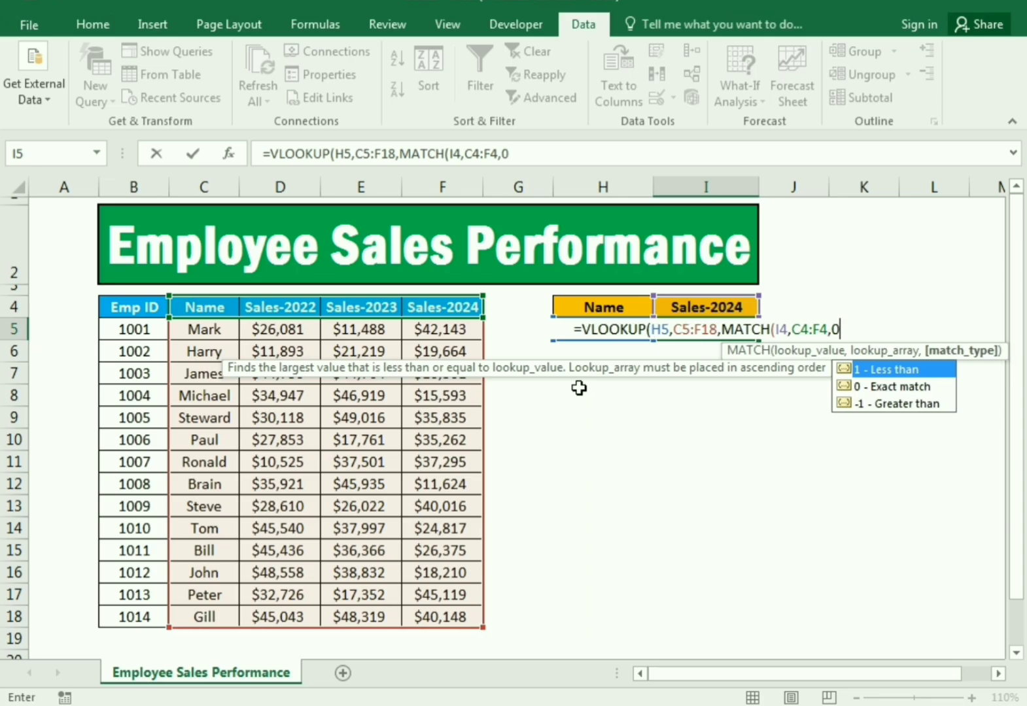
{"action": "type", "text": ")"}
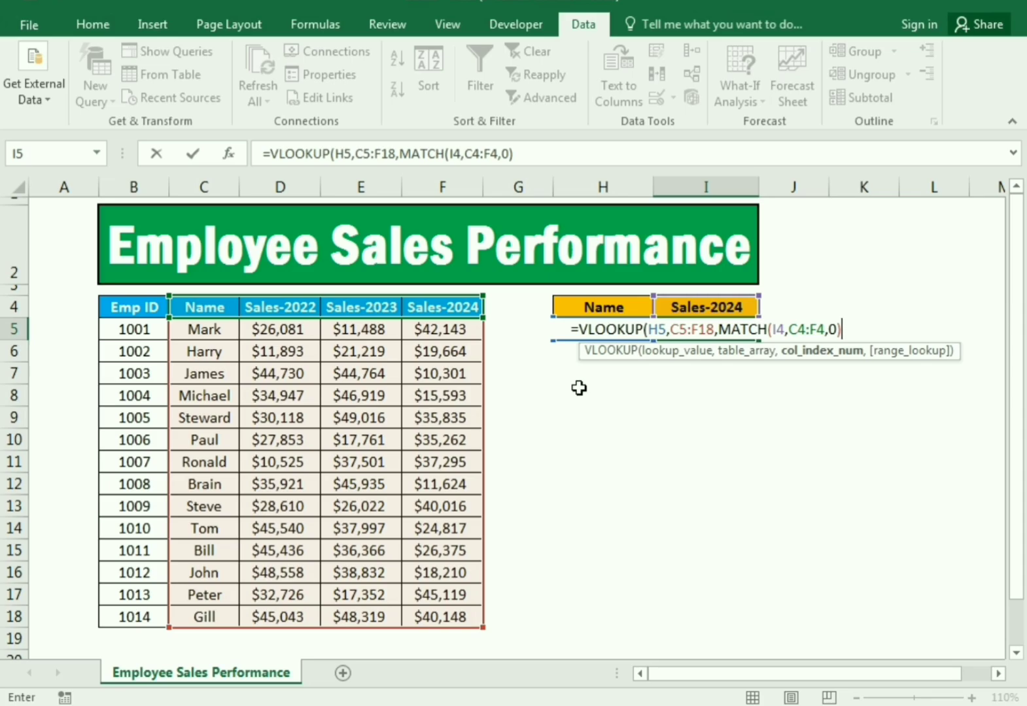
{"action": "type", "text": ","}
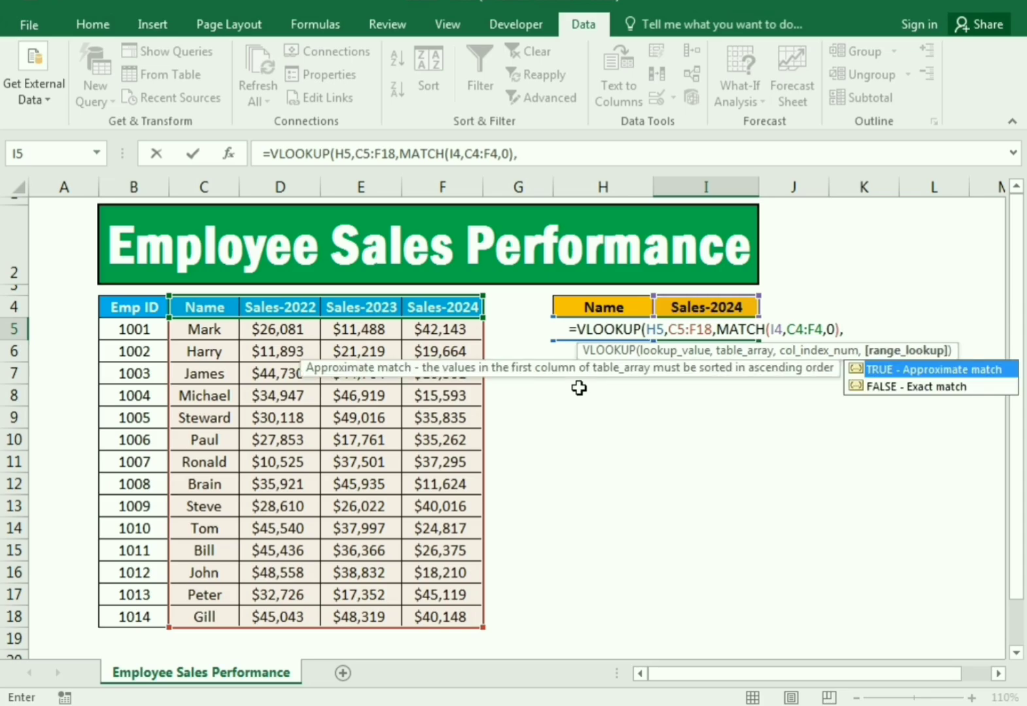
{"action": "type", "text": "0"}
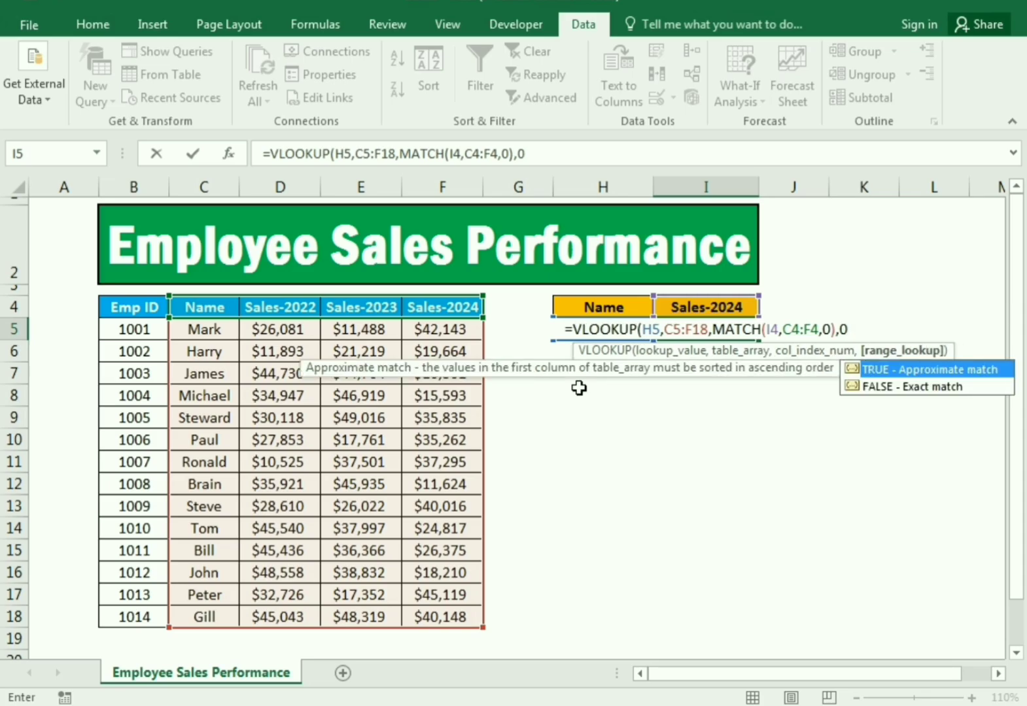
{"action": "type", "text": ")"}
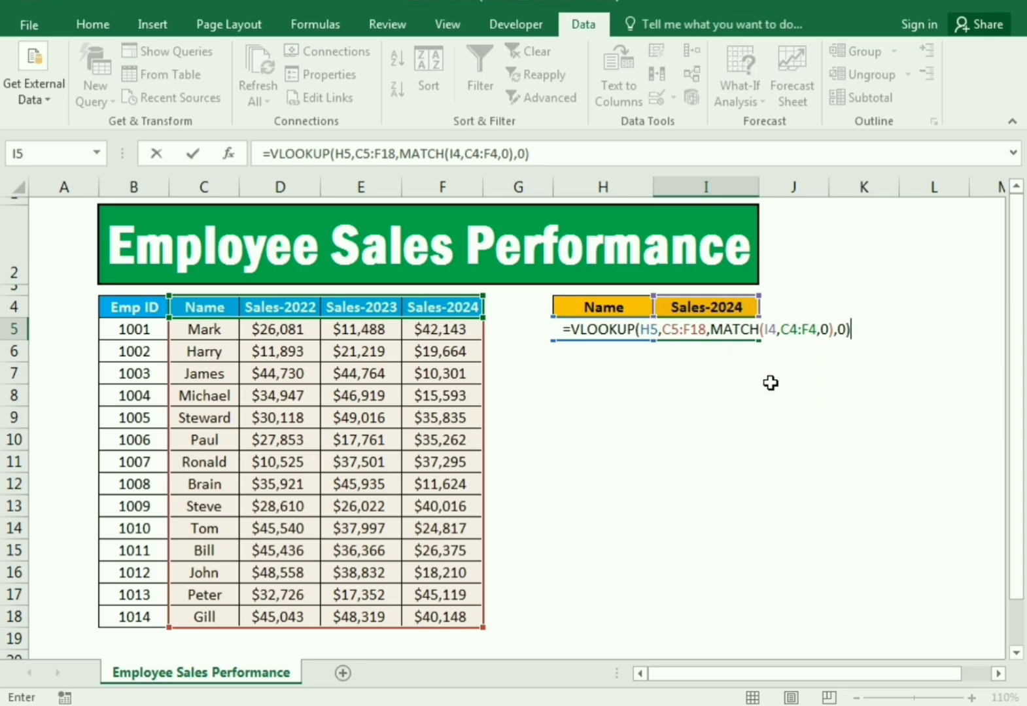
Commit the I5 formula, returning $42,143 for Sales-2024, matching F5.
{"action": "key", "text": "Return"}
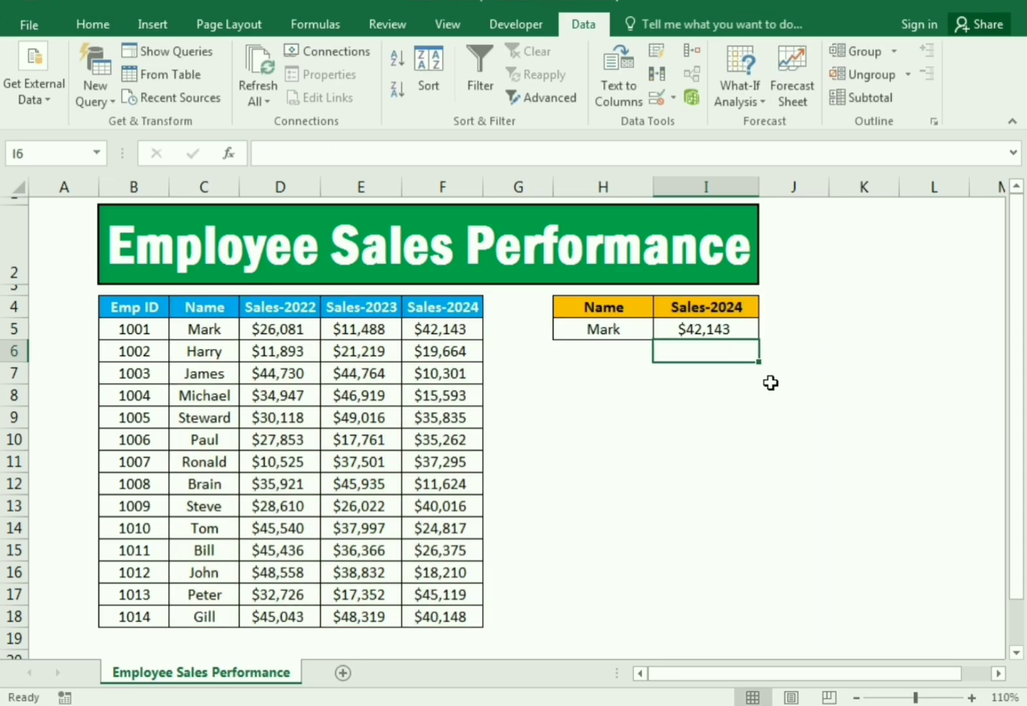
{"action": "left_click", "coordinate": [593, 334]}
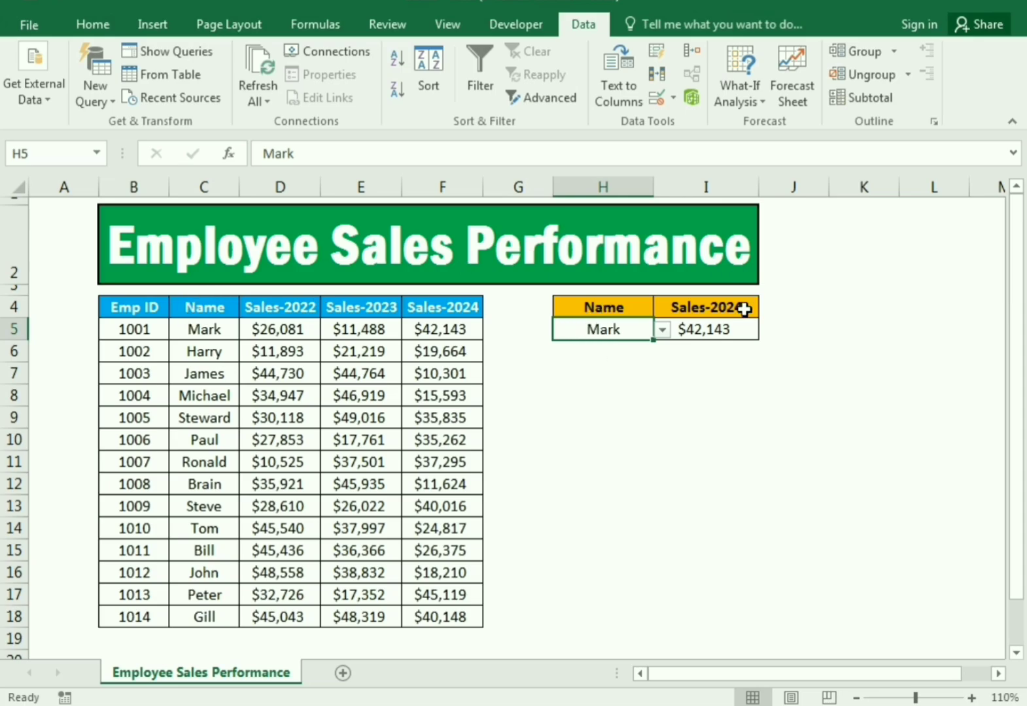
{"action": "left_click", "coordinate": [427, 330]}
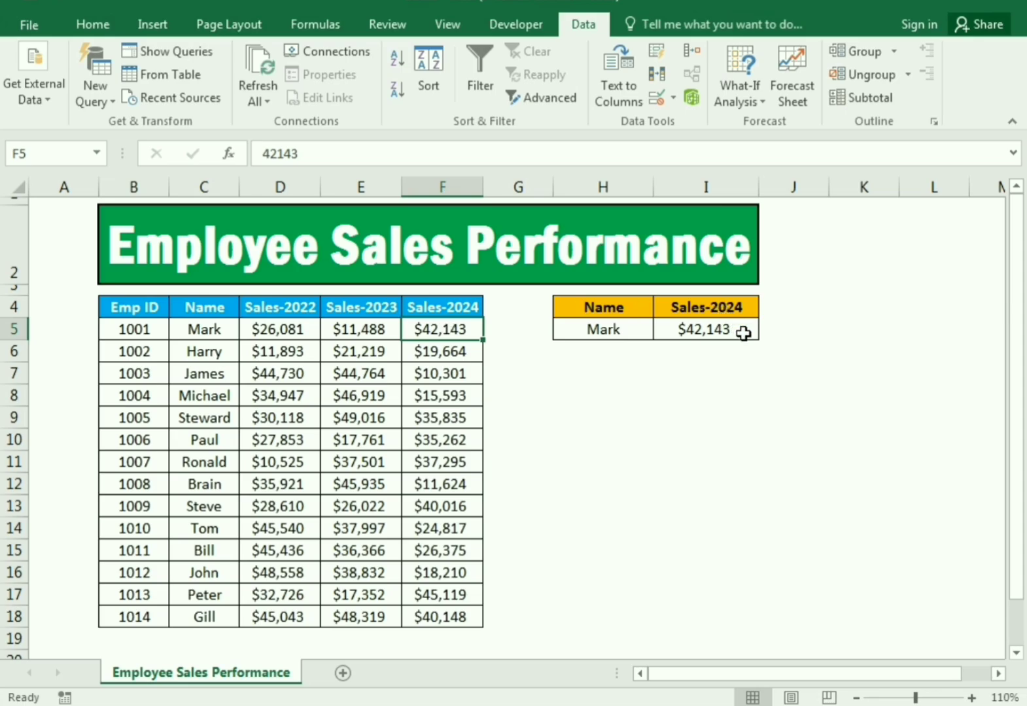
Switch the I4 year to Sales-2022 so I5 returns $26,081, matching D5.
{"action": "left_click", "coordinate": [717, 307]}
{"action": "left_click", "coordinate": [768, 310]}
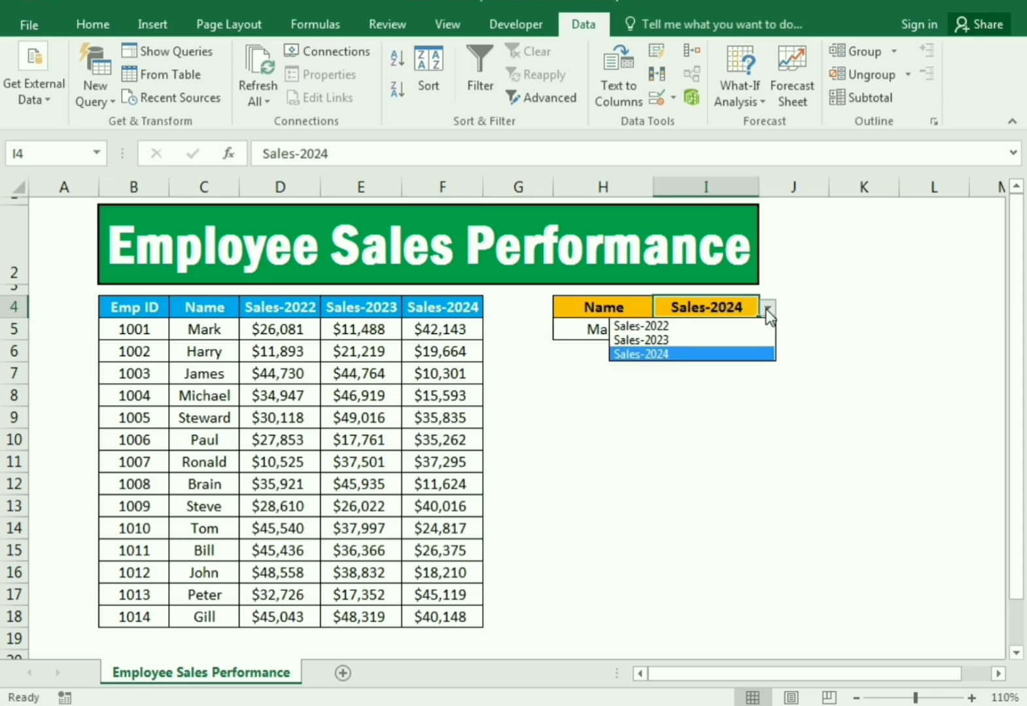
{"action": "left_click", "coordinate": [659, 330]}
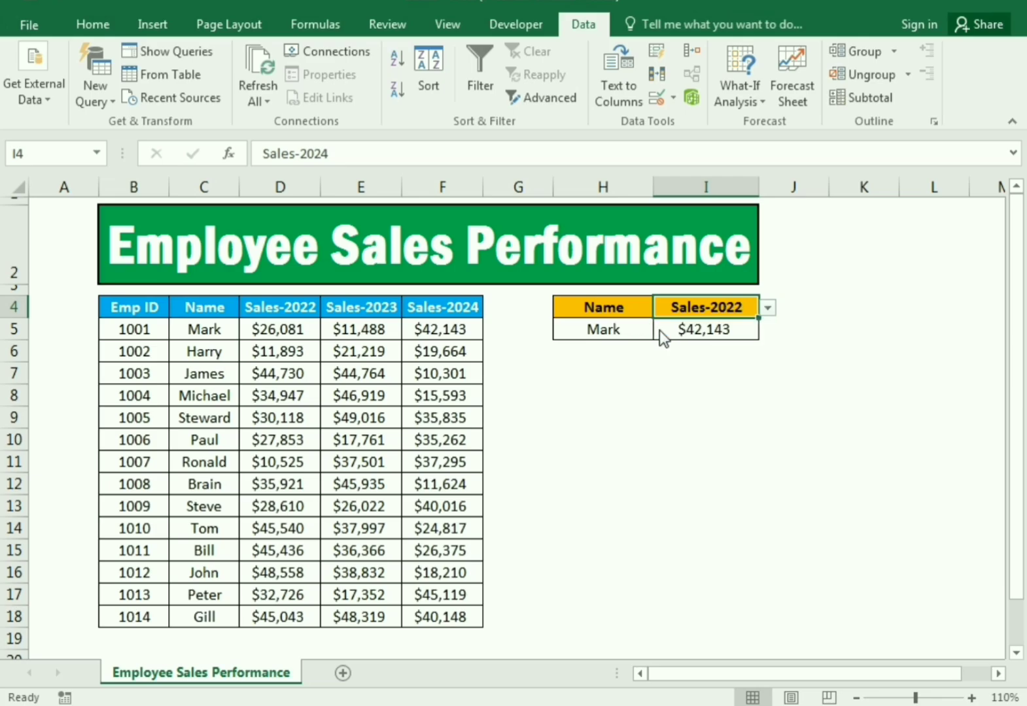
{"action": "left_click", "coordinate": [273, 329]}
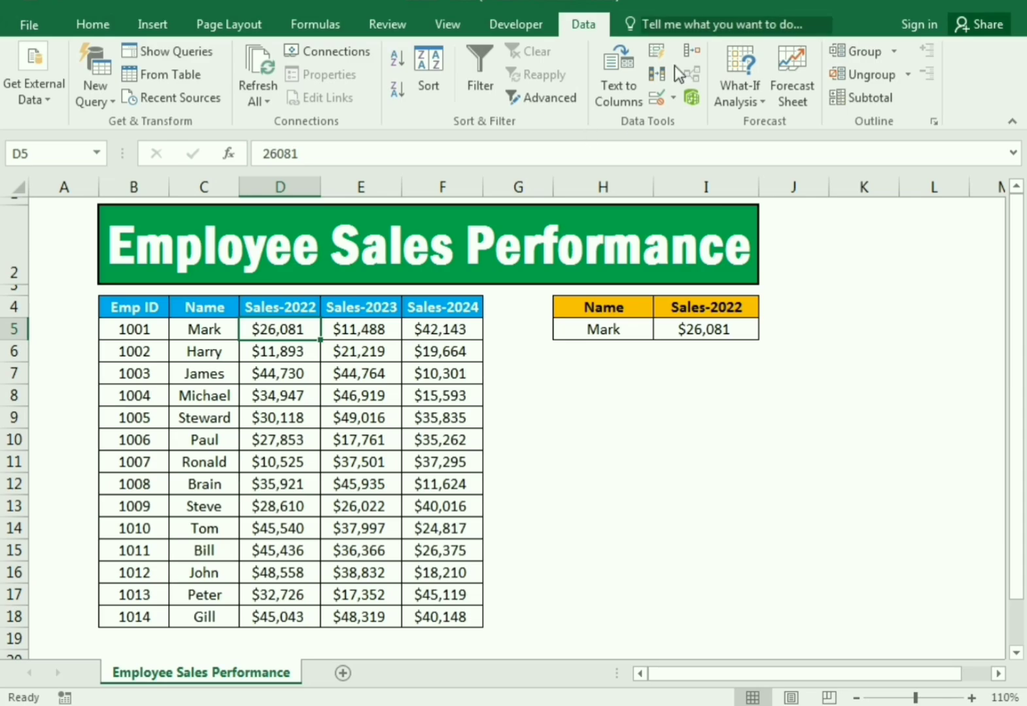
Replace the H5 name with another employee's name, correcting a typo along the way.
{"action": "left_click", "coordinate": [619, 338]}
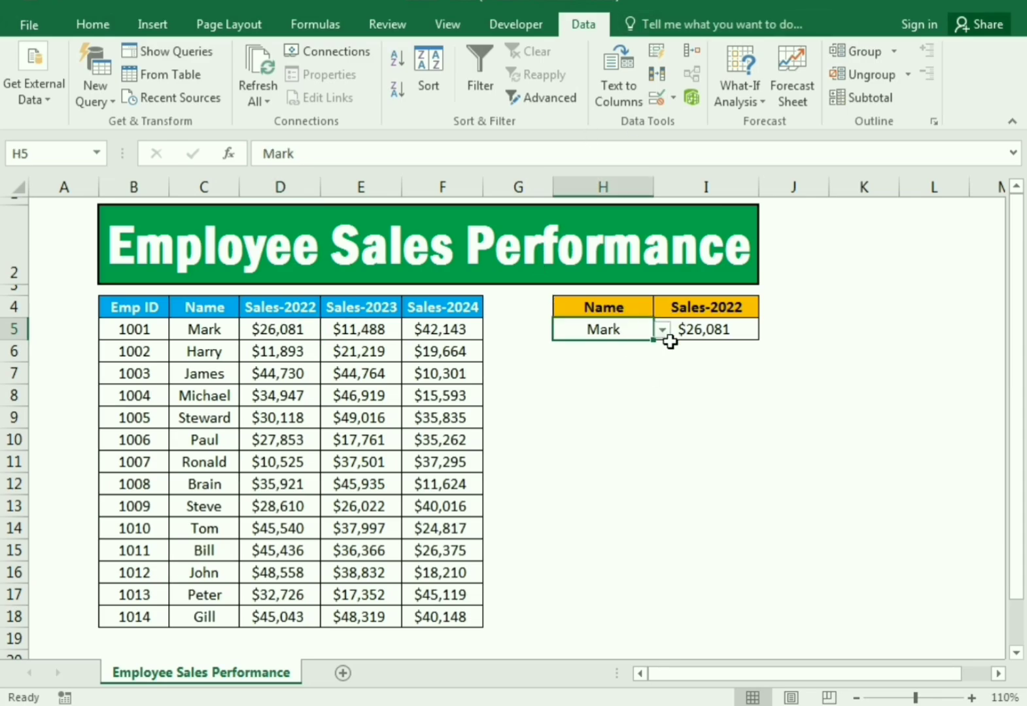
{"action": "type", "text": "pET"}
{"action": "key", "text": "BackSpace"}
{"action": "key", "text": "BackSpace"}
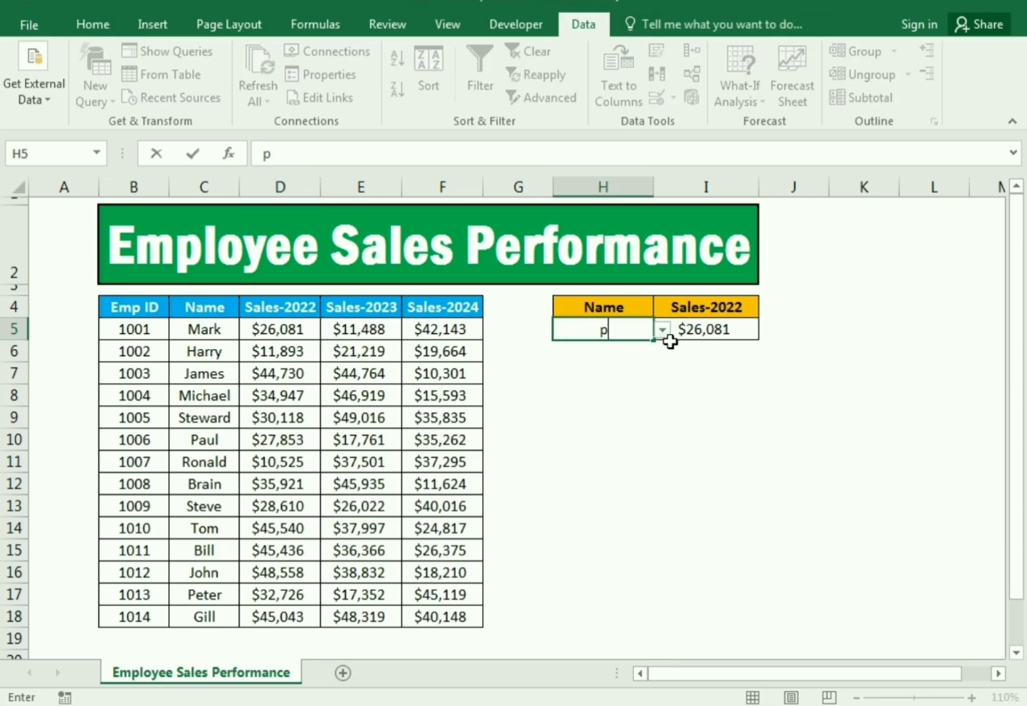
{"action": "type", "text": "Peter"}
{"action": "key", "text": "Return"}
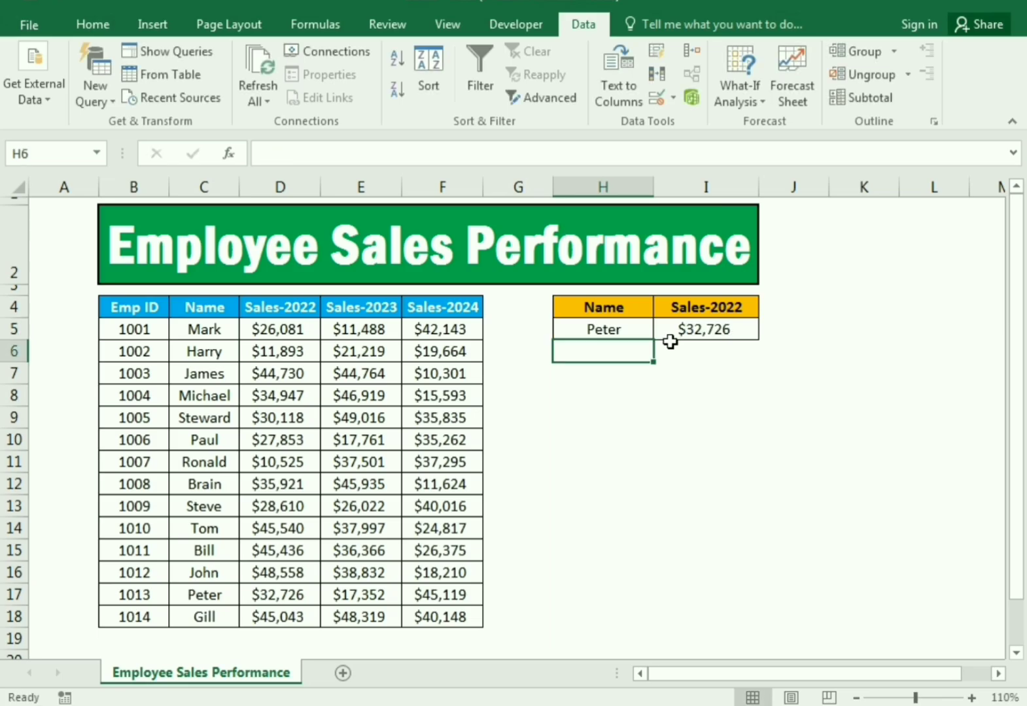
{"action": "left_click", "coordinate": [605, 331]}
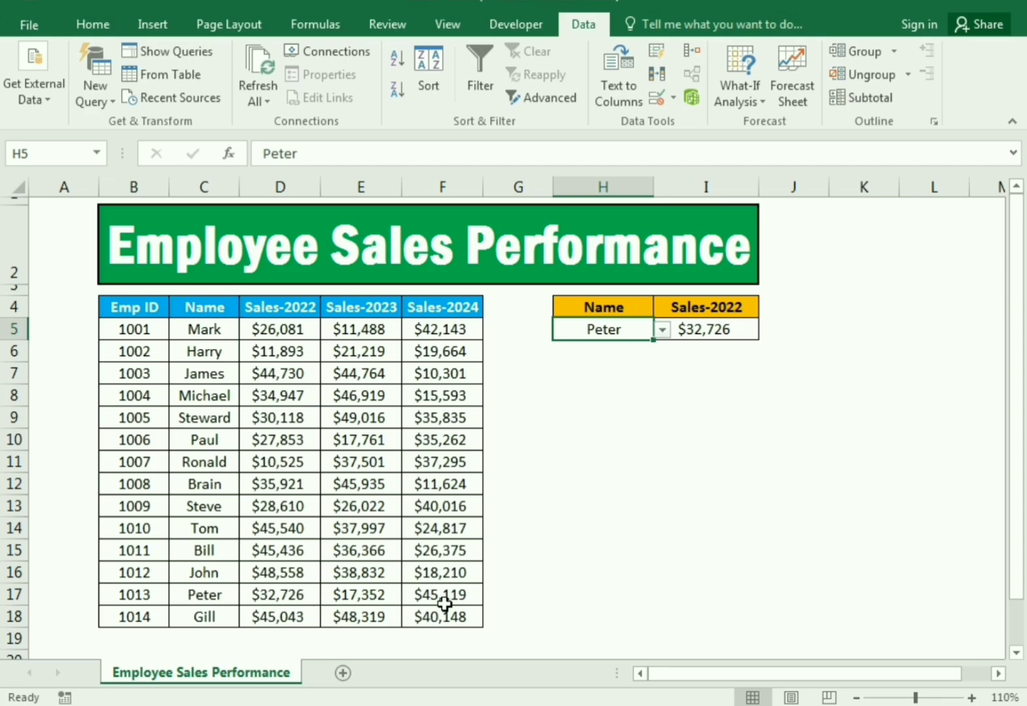
Set the I4 year to Sales-2024 so the lookup returns $45,119.
{"action": "left_click", "coordinate": [744, 311]}
{"action": "left_click", "coordinate": [768, 308]}
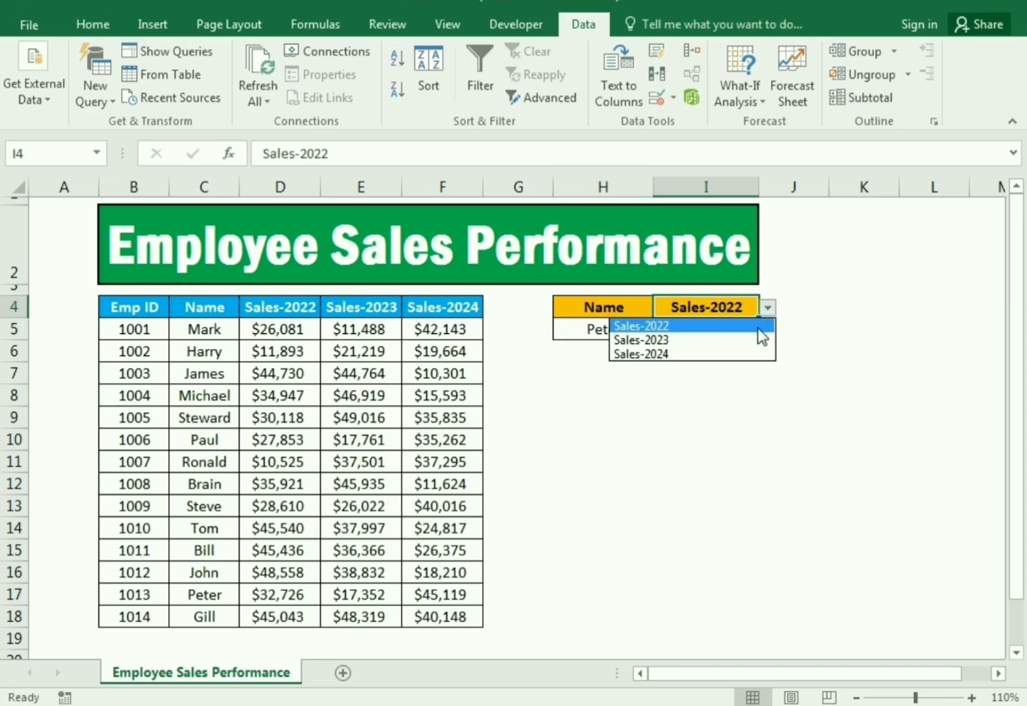
{"action": "left_click", "coordinate": [720, 354]}
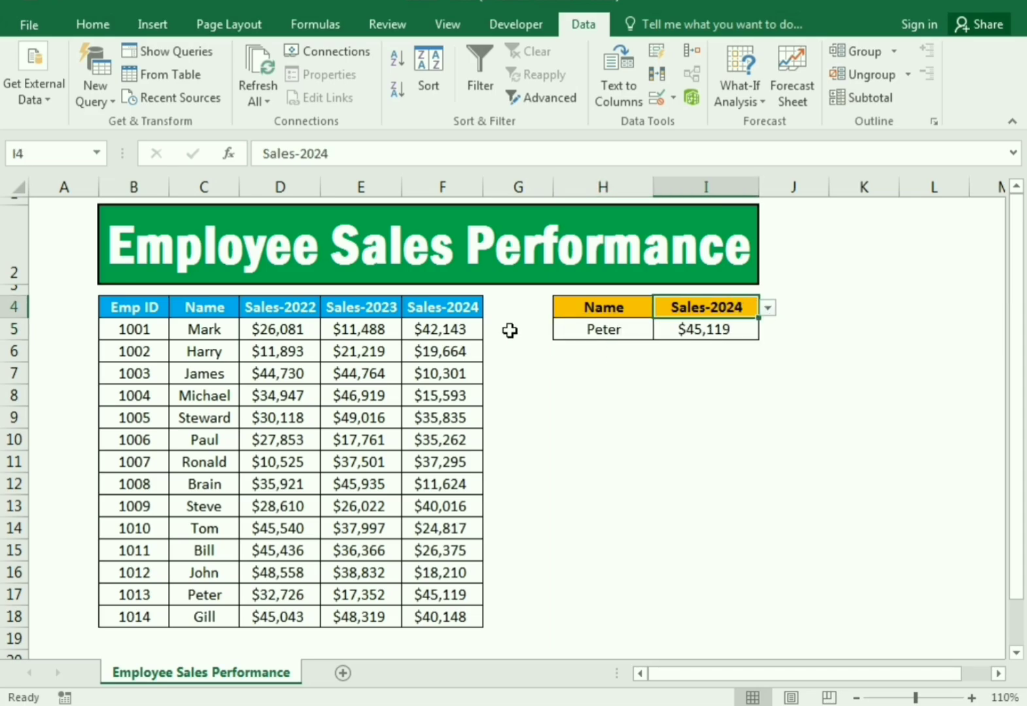